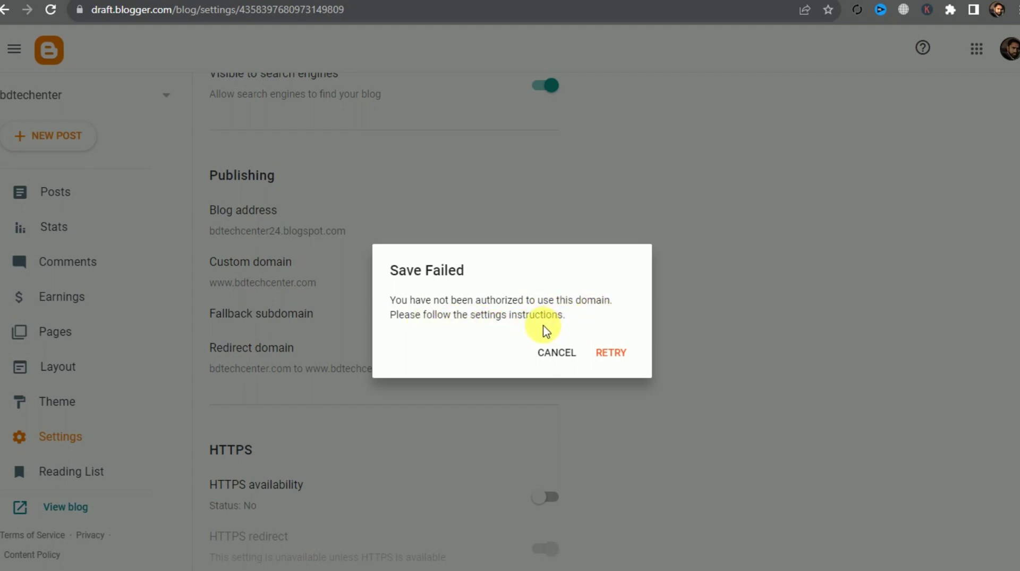
# Step: Retry the failed settings save, dismiss the error dialog, and review the Publishing and HTTPS settings
pyautogui.click(611, 353)
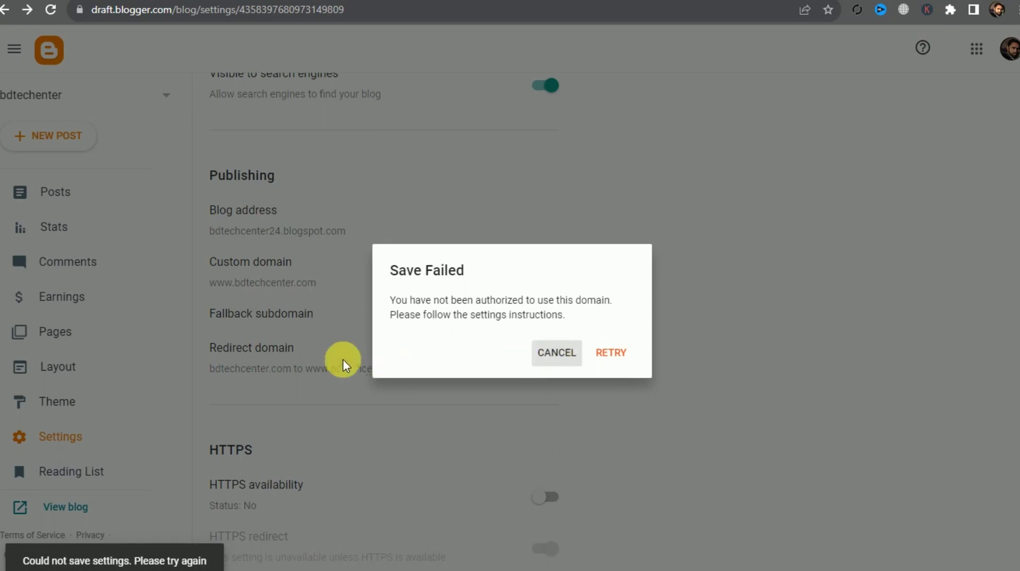
pyautogui.click(343, 359)
pyautogui.scroll(-1, 366, 362)
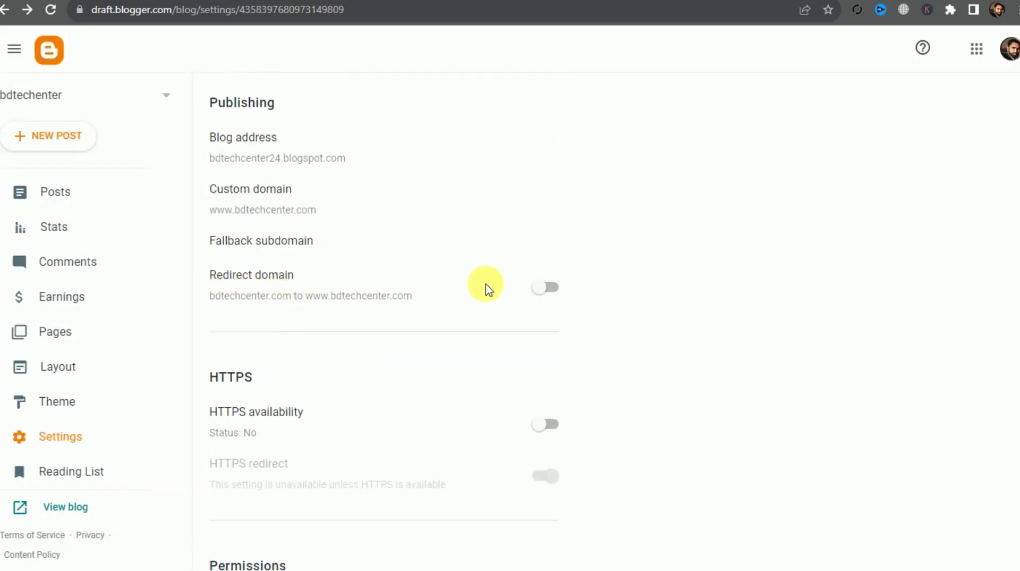
pyautogui.scroll(-3, 378, 326)
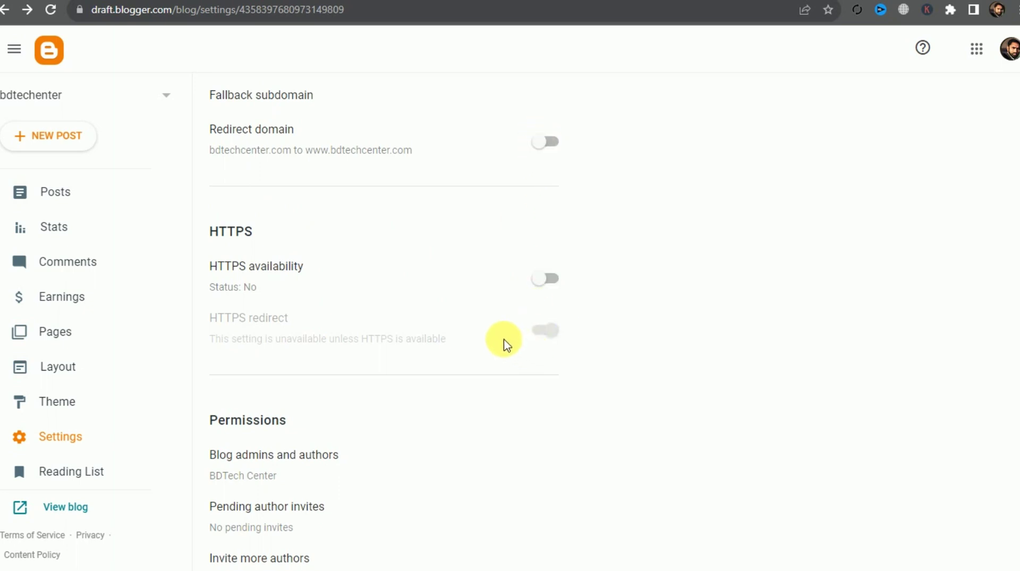
pyautogui.scroll(3, 504, 346)
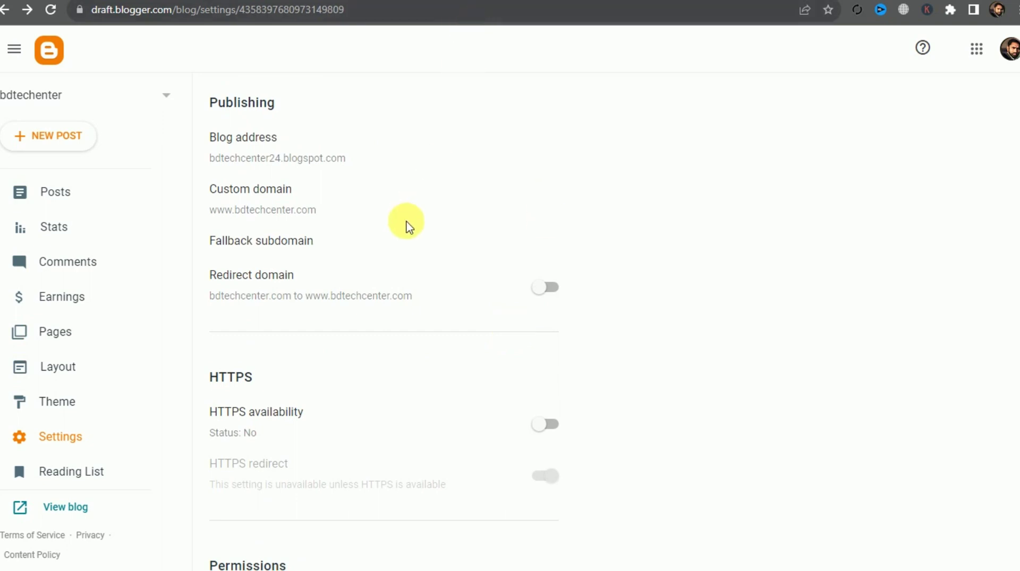
# Step: Open the blog's post list and look through the posts and any notices above them
pyautogui.click(115, 198)
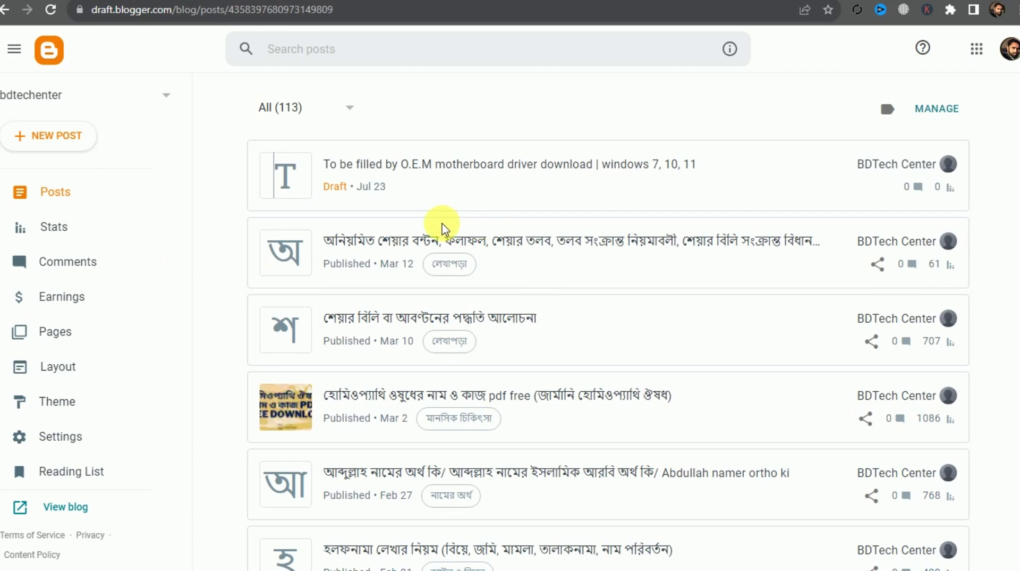
pyautogui.click(433, 227)
pyautogui.scroll(-5, 448, 261)
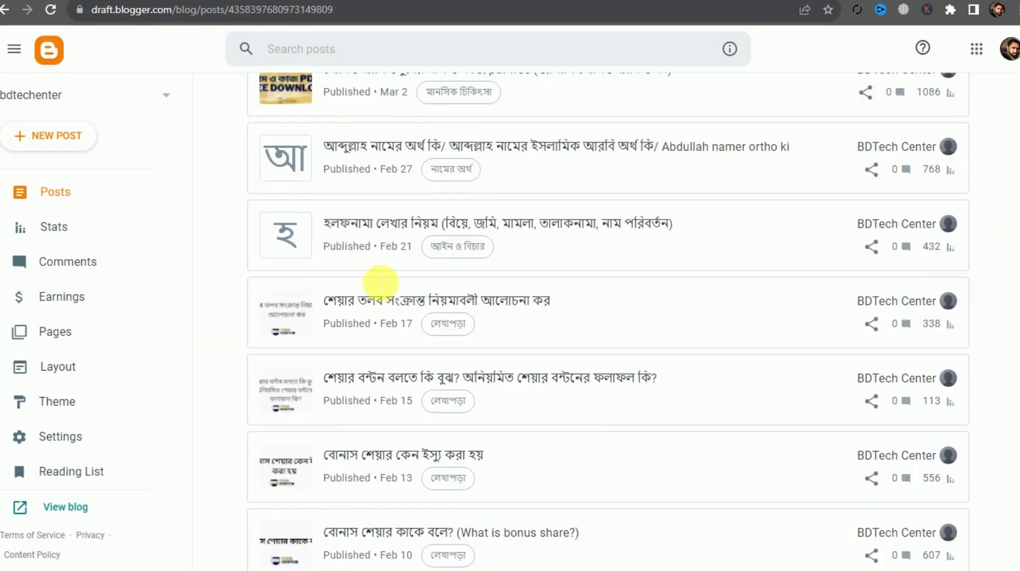
pyautogui.scroll(4, 380, 280)
pyautogui.scroll(3, 388, 257)
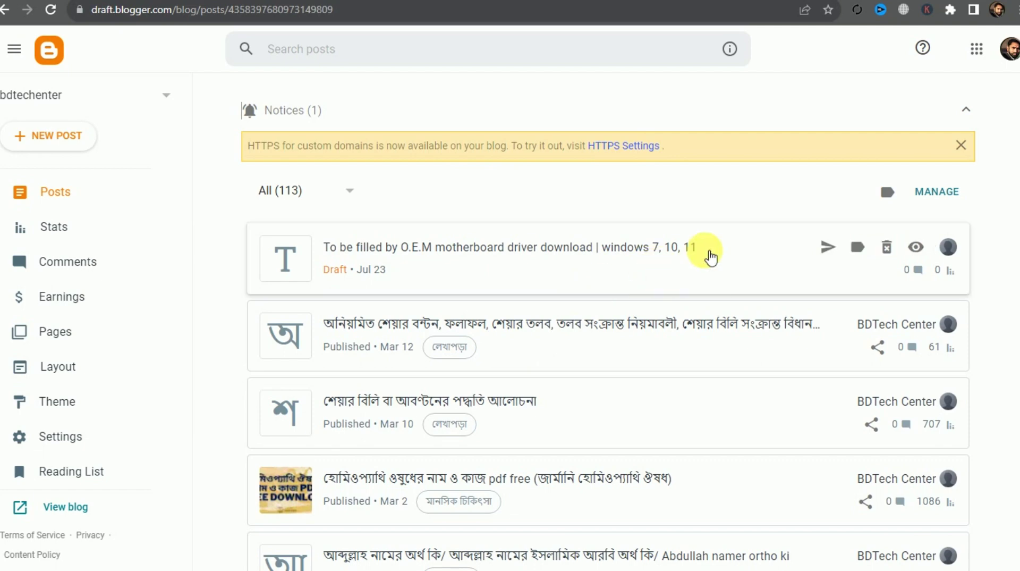
# Step: Open the HTTPS settings linked in the notice and examine the Publishing and HTTPS sections
pyautogui.click(616, 152)
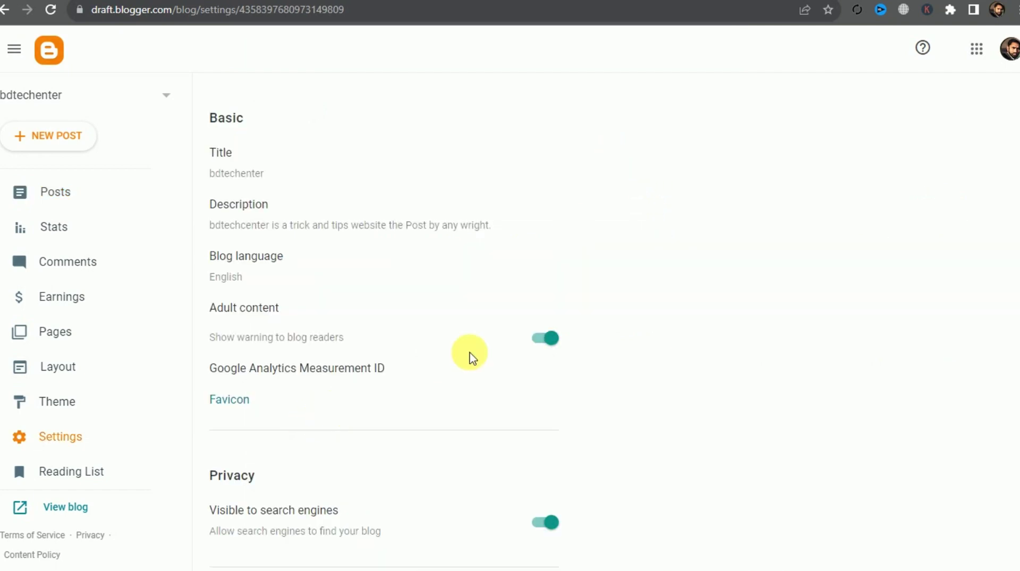
pyautogui.scroll(-7, 472, 357)
pyautogui.scroll(-3, 448, 363)
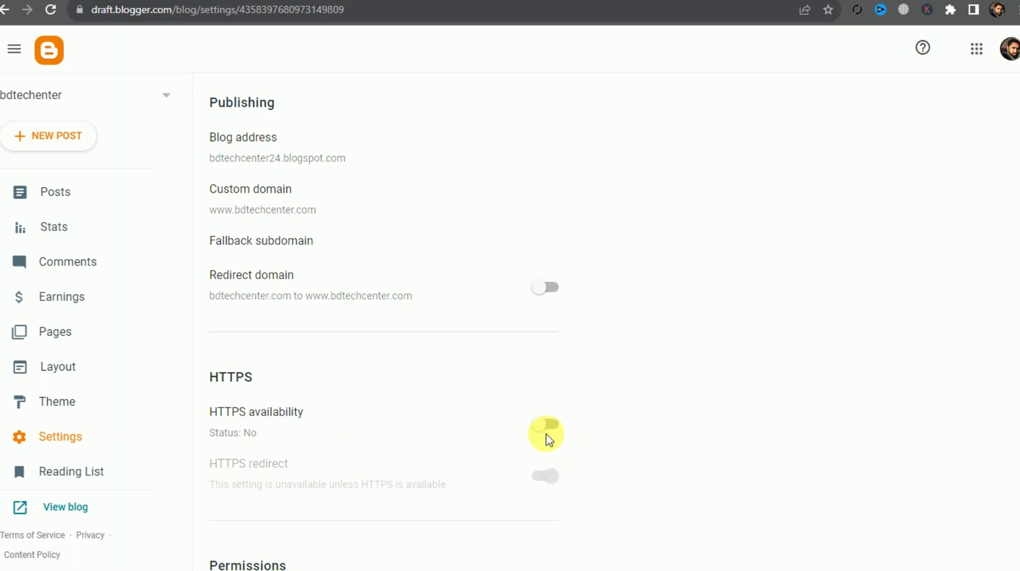
pyautogui.scroll(5, 423, 384)
pyautogui.scroll(-4, 432, 392)
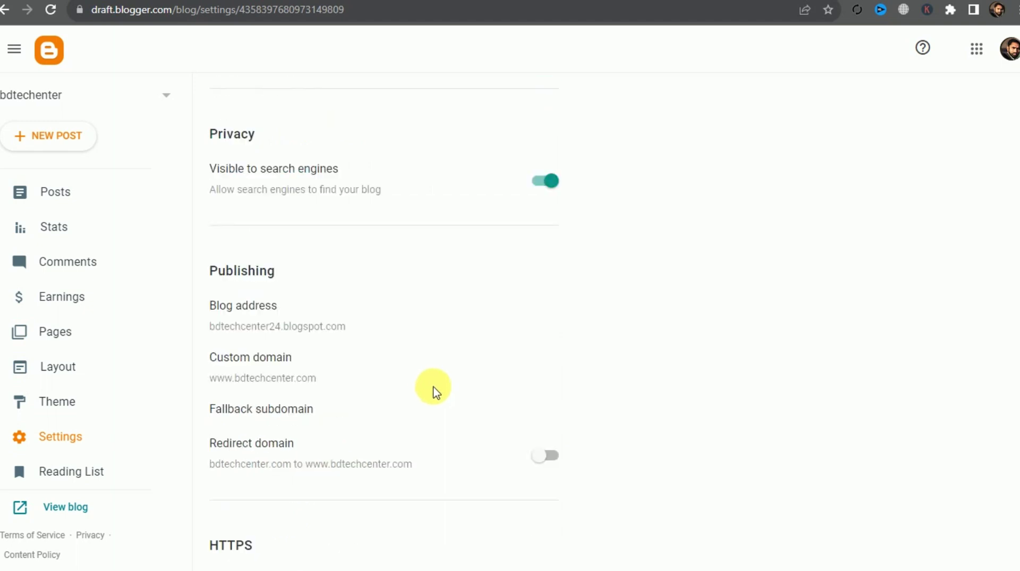
pyautogui.scroll(-1, 441, 399)
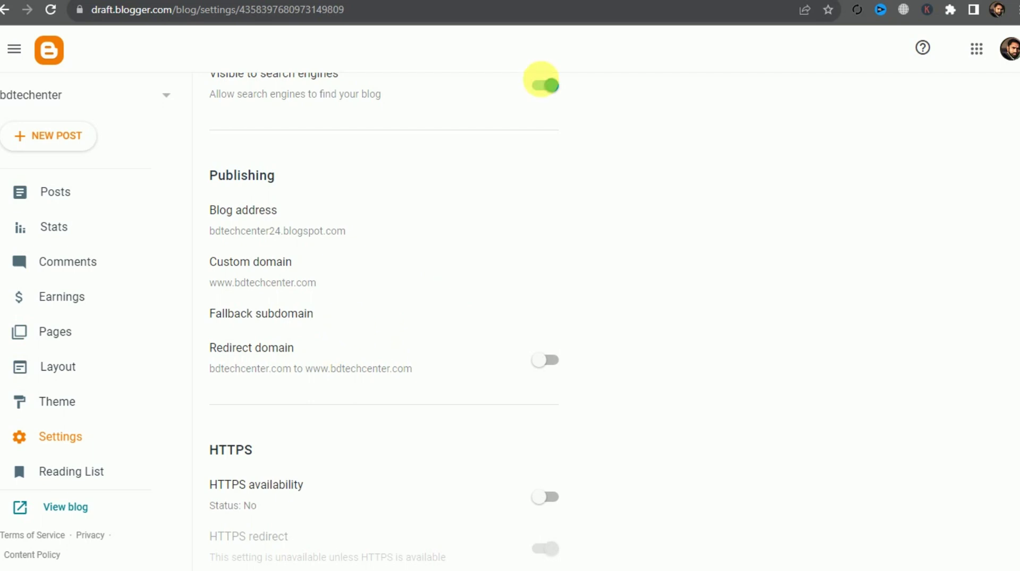
pyautogui.doubleClick(277, 269)
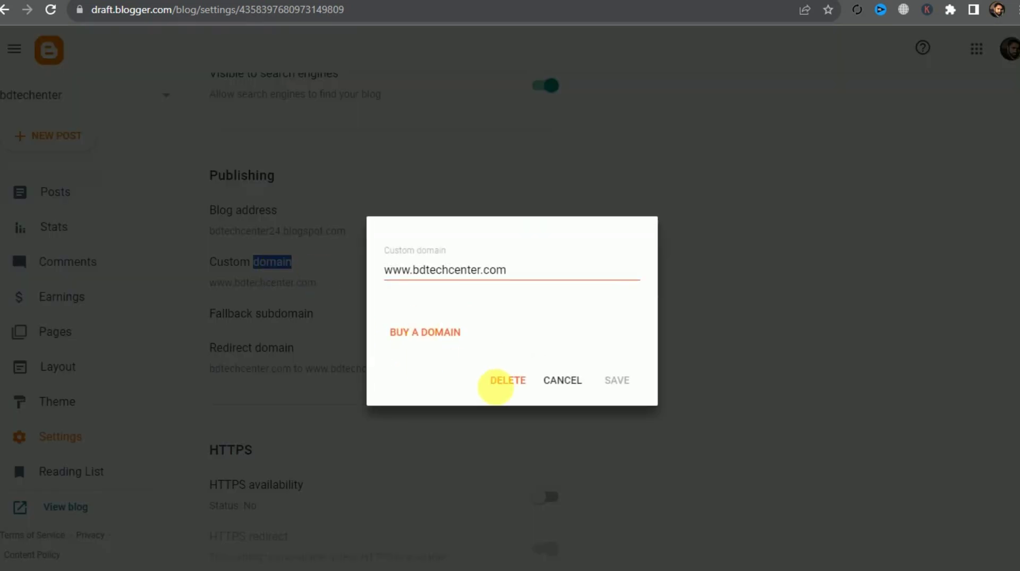
pyautogui.click(516, 383)
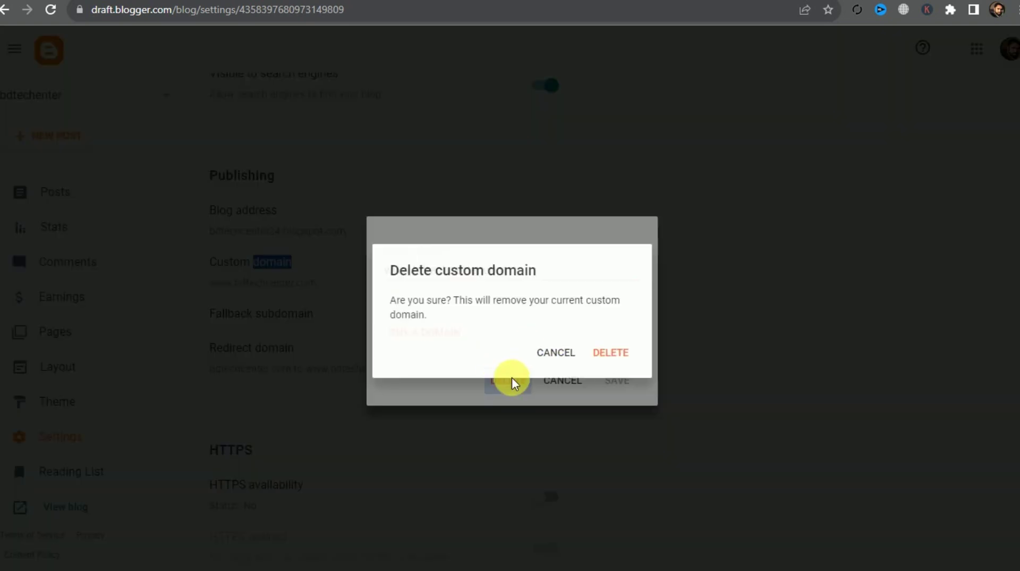
pyautogui.click(621, 354)
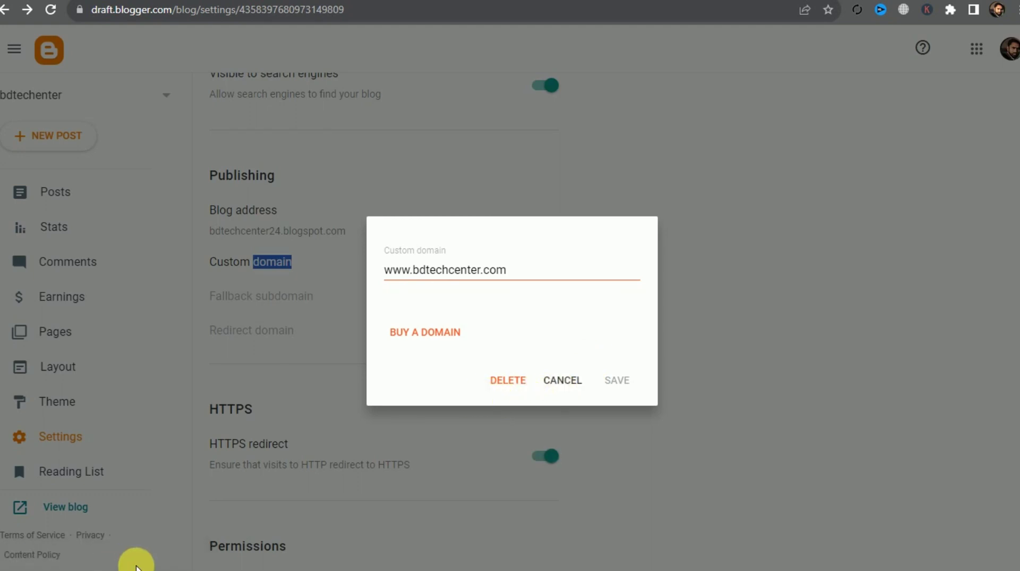
pyautogui.click(555, 388)
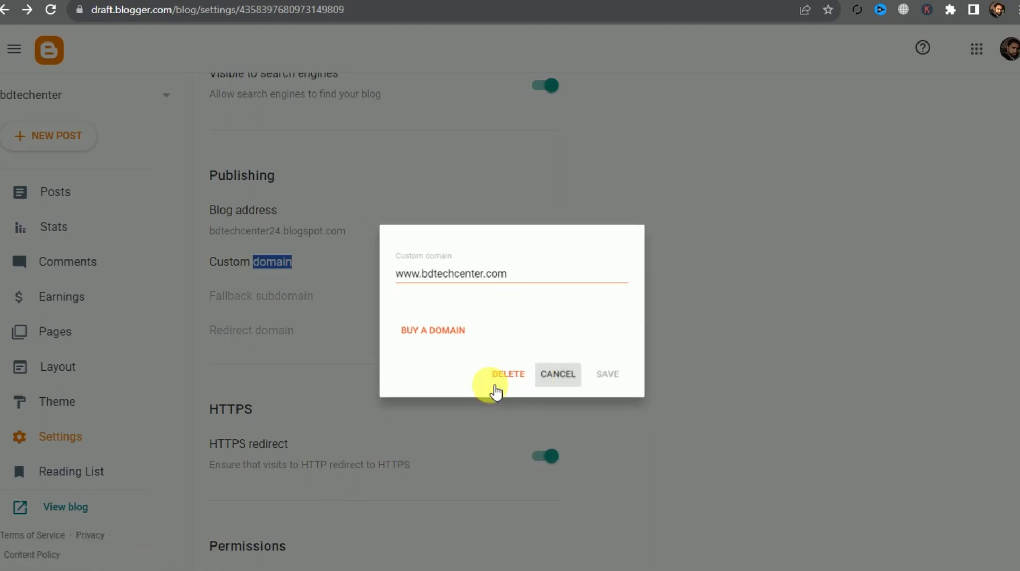
pyautogui.doubleClick(272, 301)
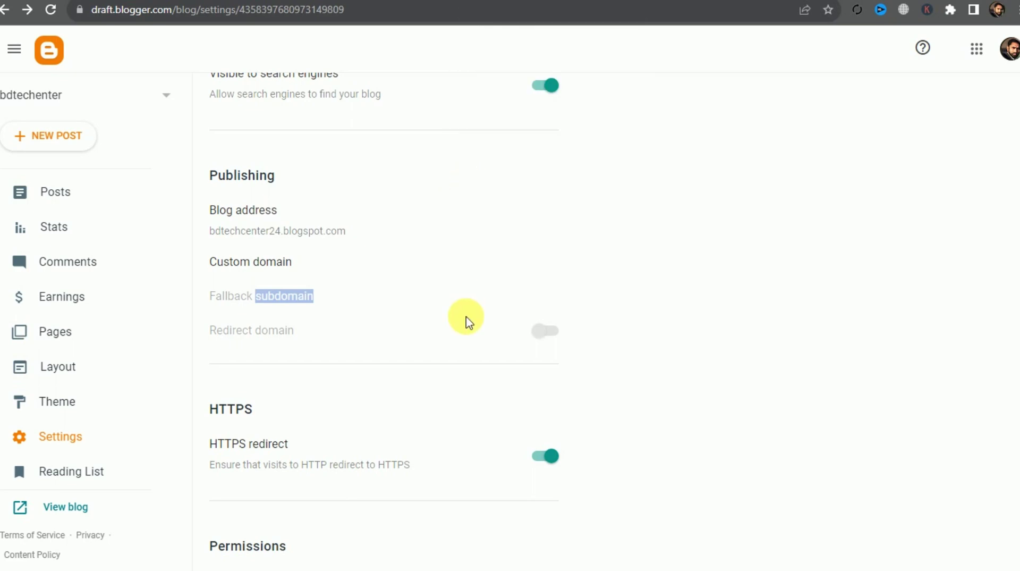
# Step: Switch to the HostMight My Domains page and copy the domain name bdtechcenter.com
pyautogui.click(504, 1)
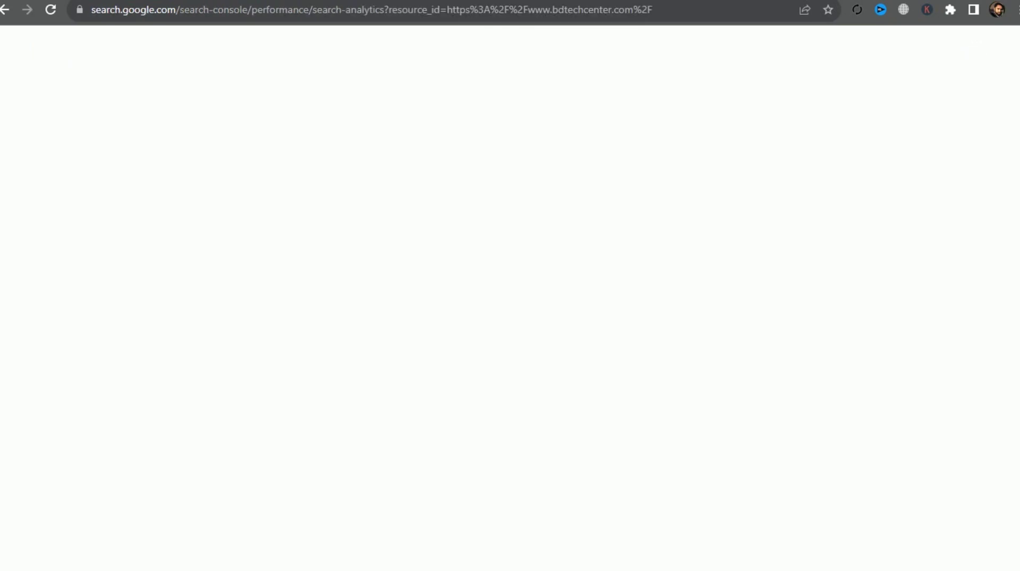
pyautogui.click(585, 1)
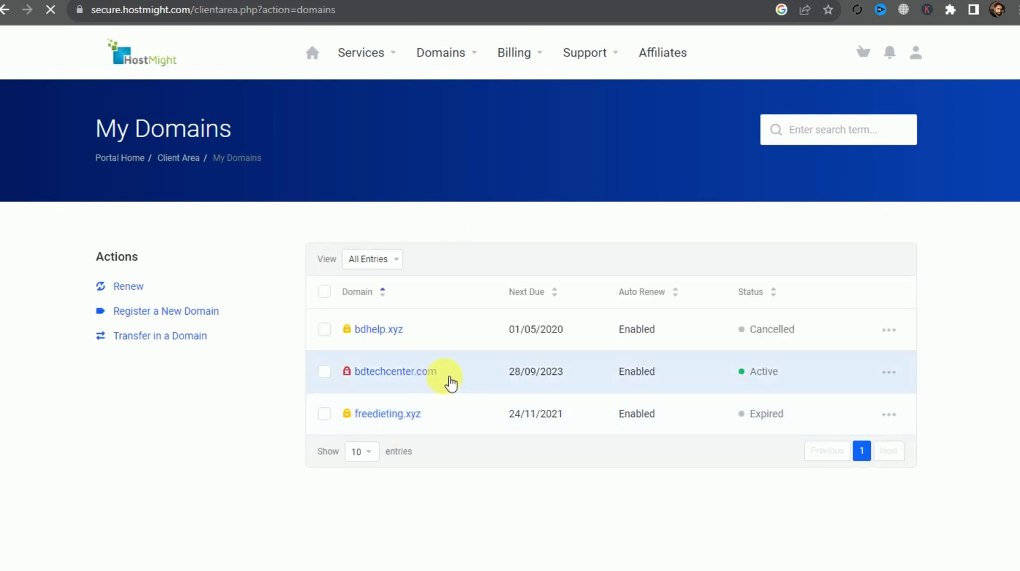
pyautogui.moveTo(450, 381); pyautogui.dragTo(366, 381)
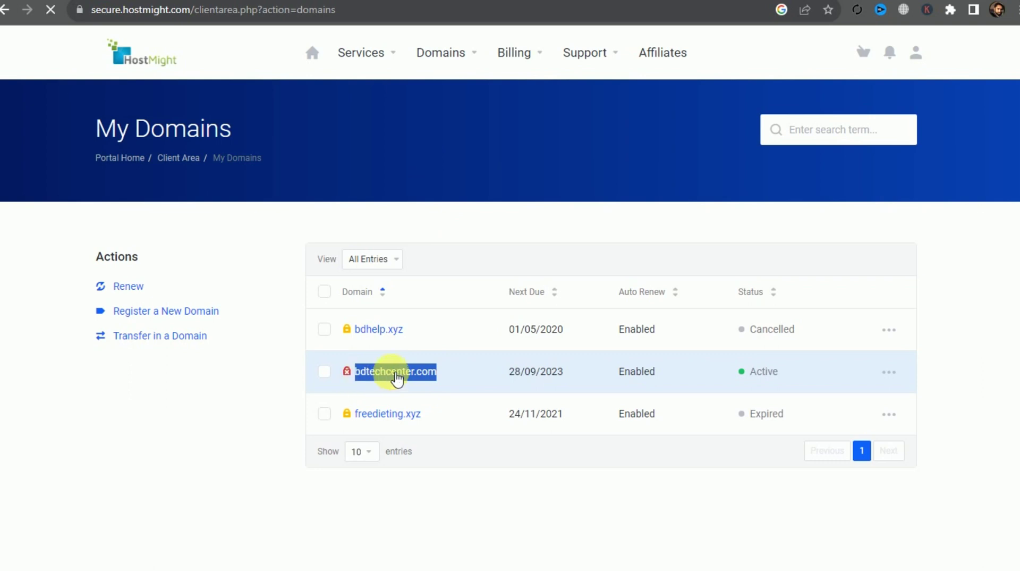
pyautogui.rightClick(392, 375)
pyautogui.click(443, 232)
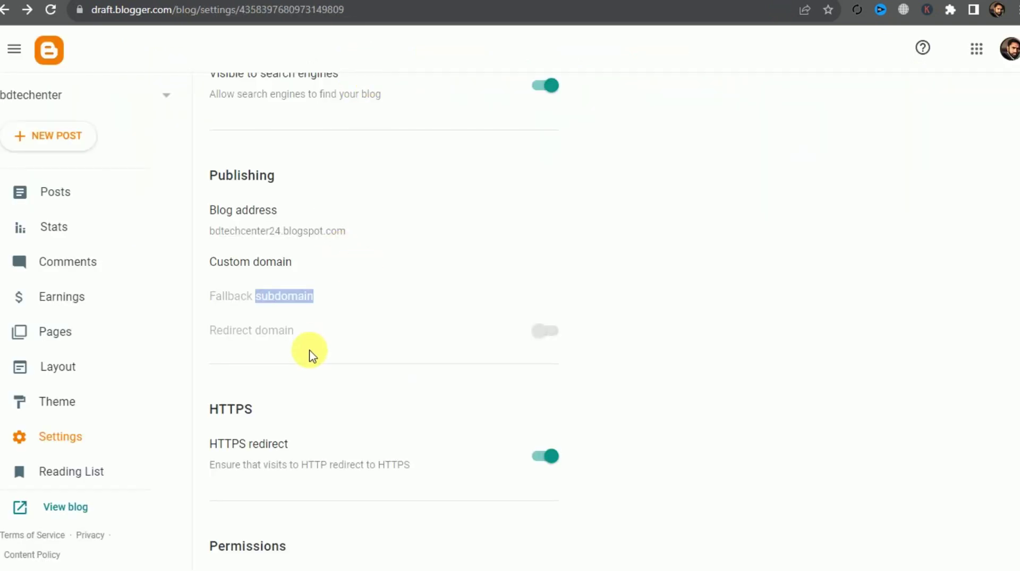
pyautogui.click(291, 291)
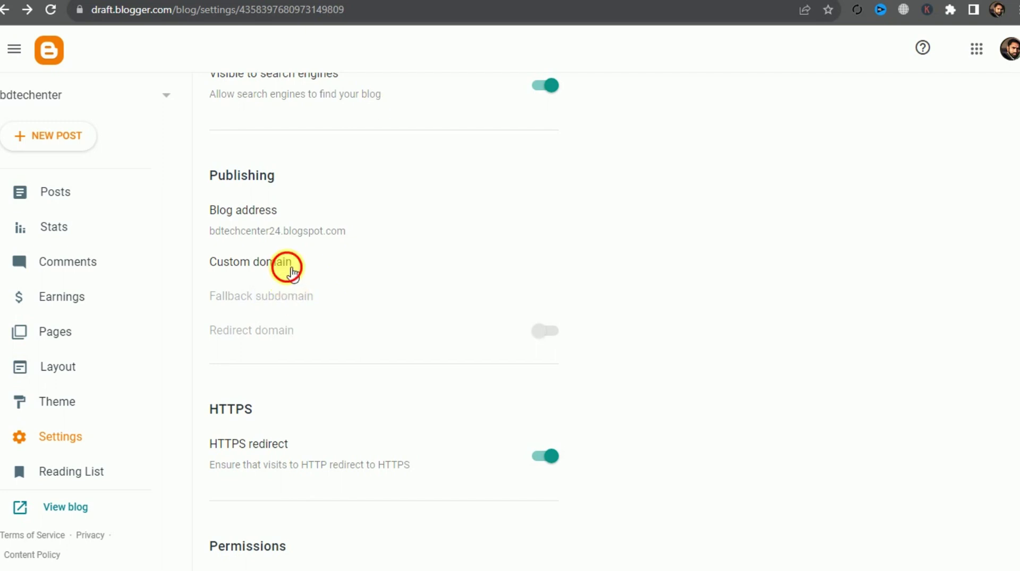
pyautogui.click(291, 268)
pyautogui.click(471, 272)
pyautogui.rightClick(466, 269)
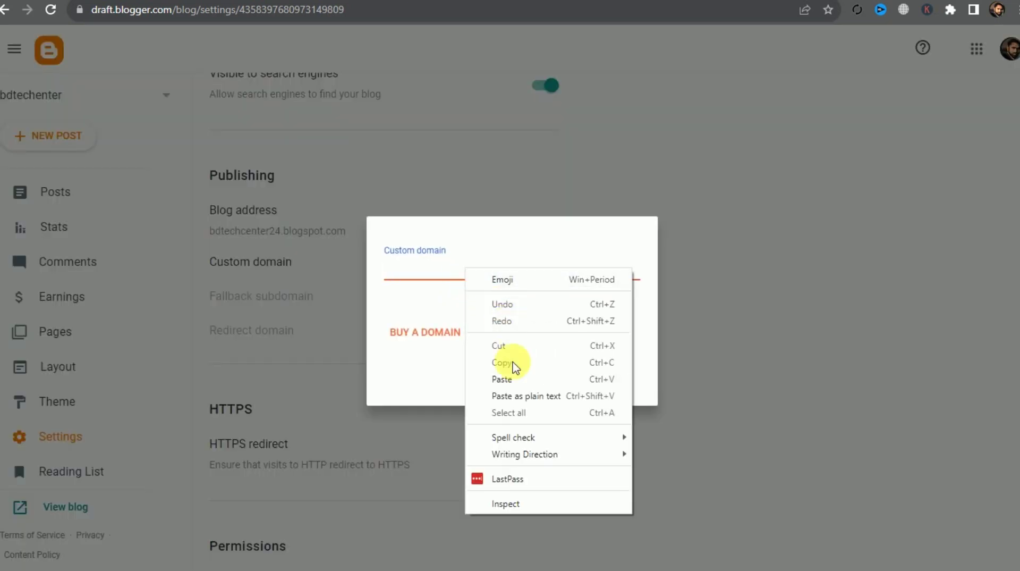
pyautogui.click(502, 380)
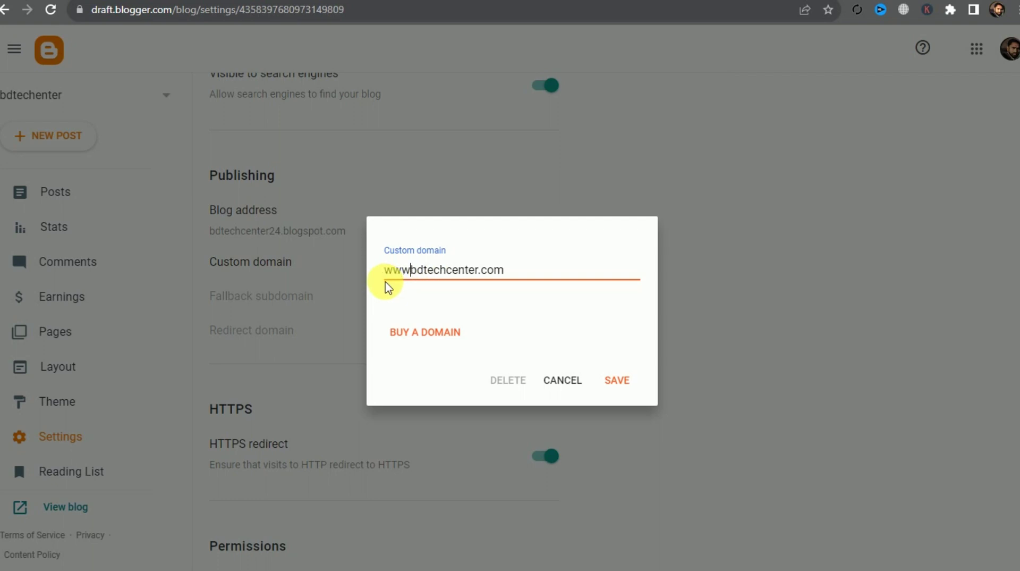
pyautogui.write('www.')
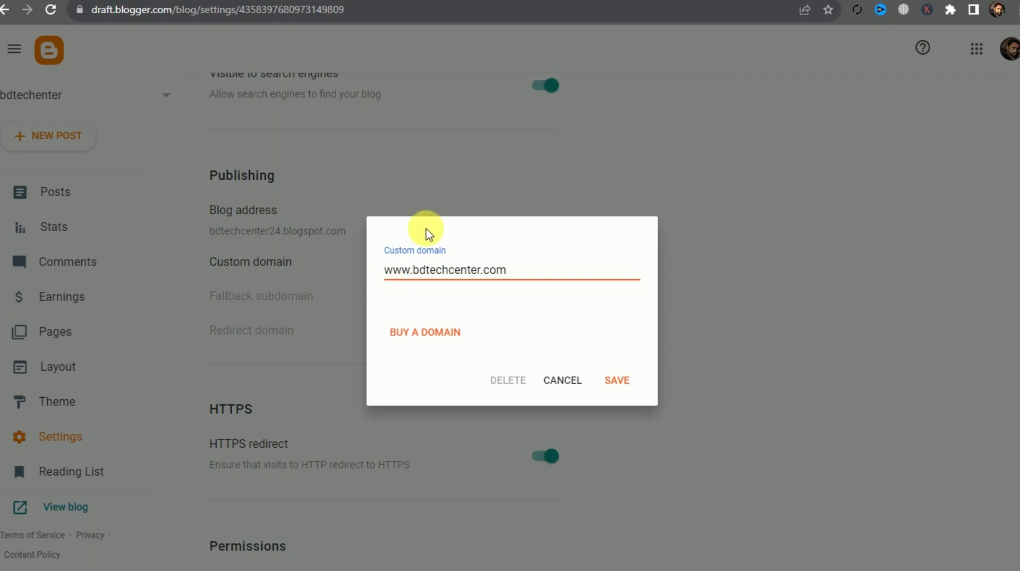
pyautogui.click(619, 379)
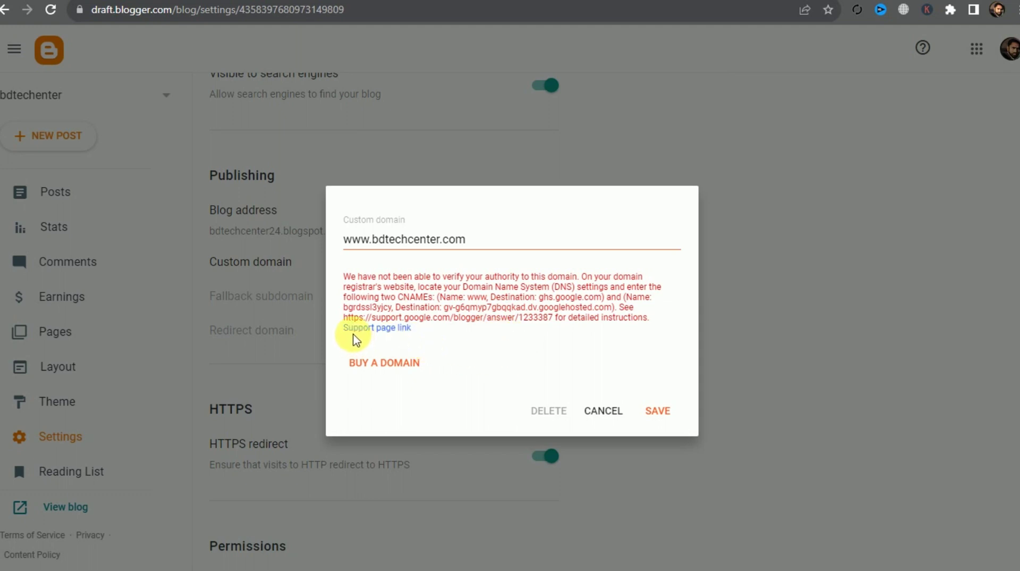
# Step: Copy the full domain verification message with the two CNAME records from the custom domain dialog
pyautogui.moveTo(670, 317); pyautogui.dragTo(346, 273)
pyautogui.rightClick(394, 285)
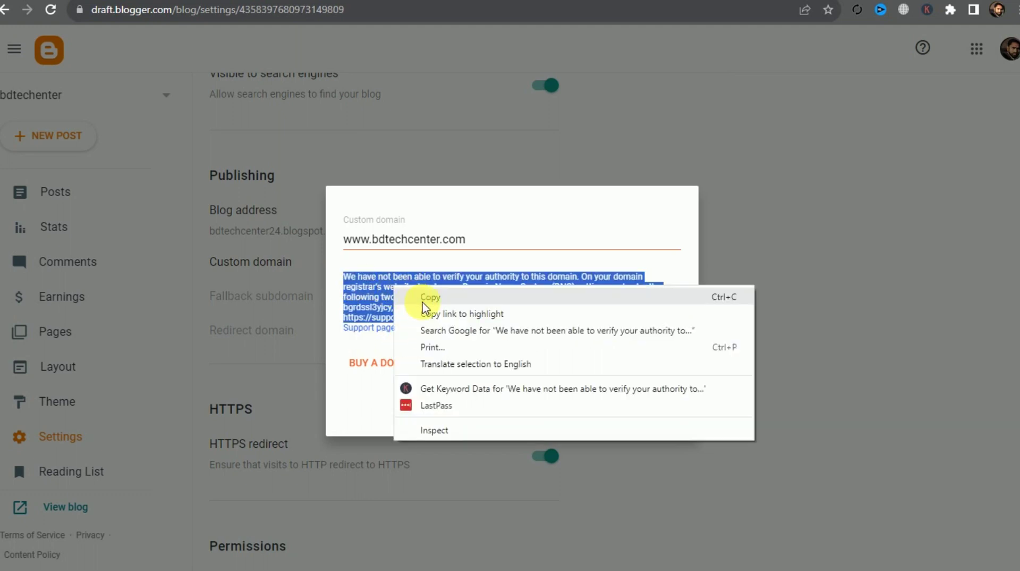
pyautogui.click(424, 297)
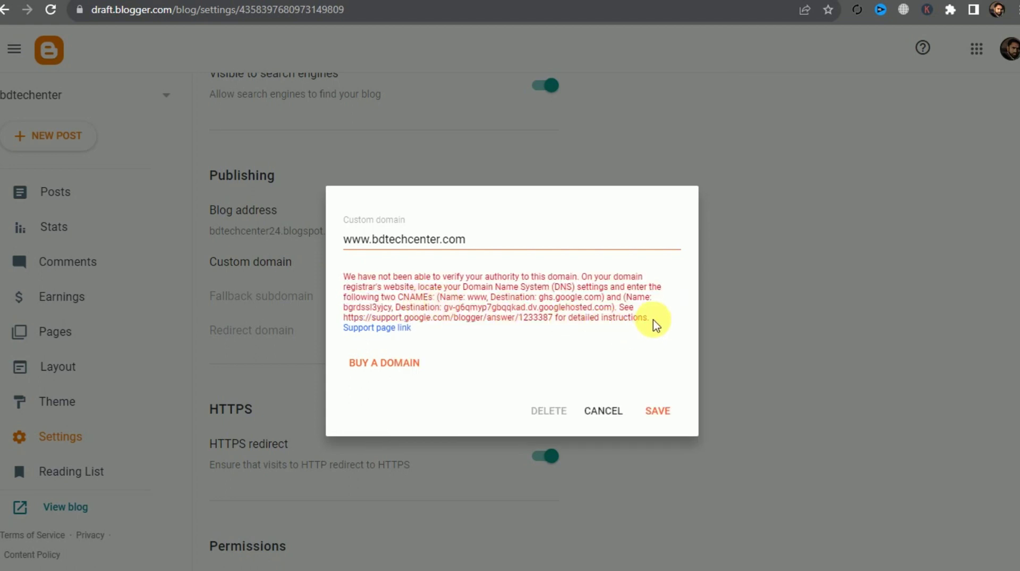
pyautogui.moveTo(654, 321); pyautogui.dragTo(364, 274)
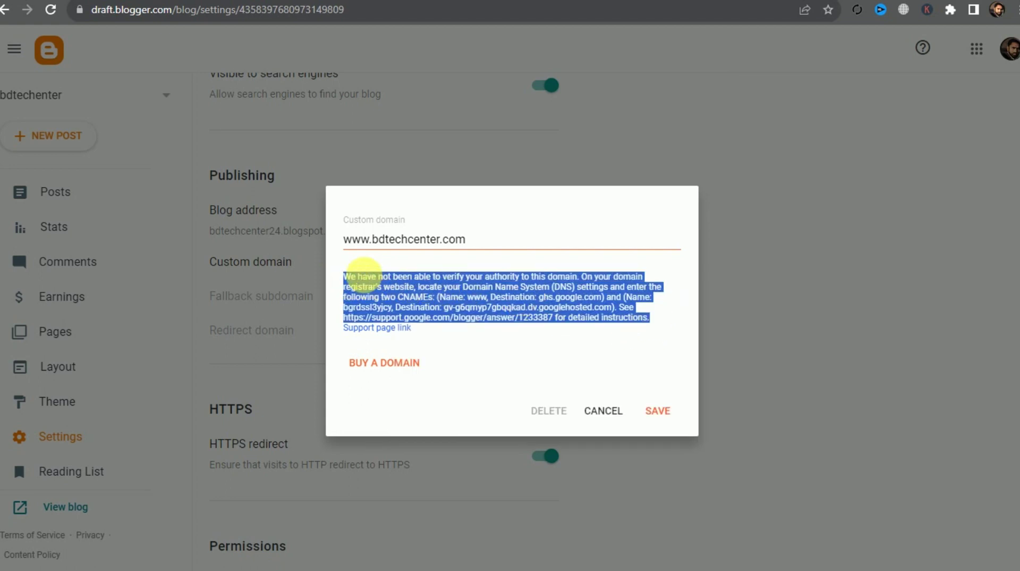
pyautogui.rightClick(365, 274)
pyautogui.click(420, 285)
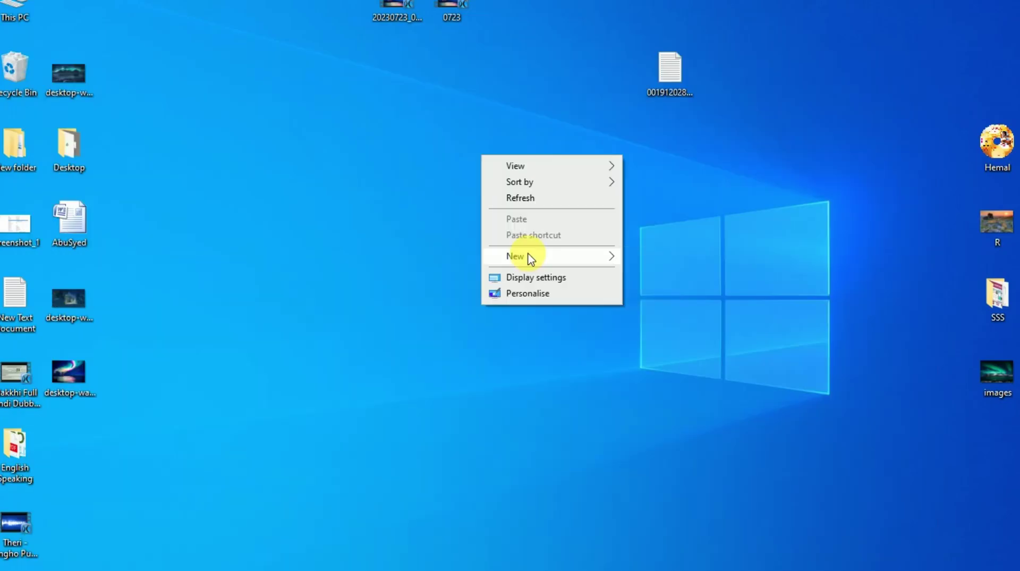
# Step: Create a new text document on the Windows desktop, keep its default name, and open it in Notepad
pyautogui.moveTo(523, 256)
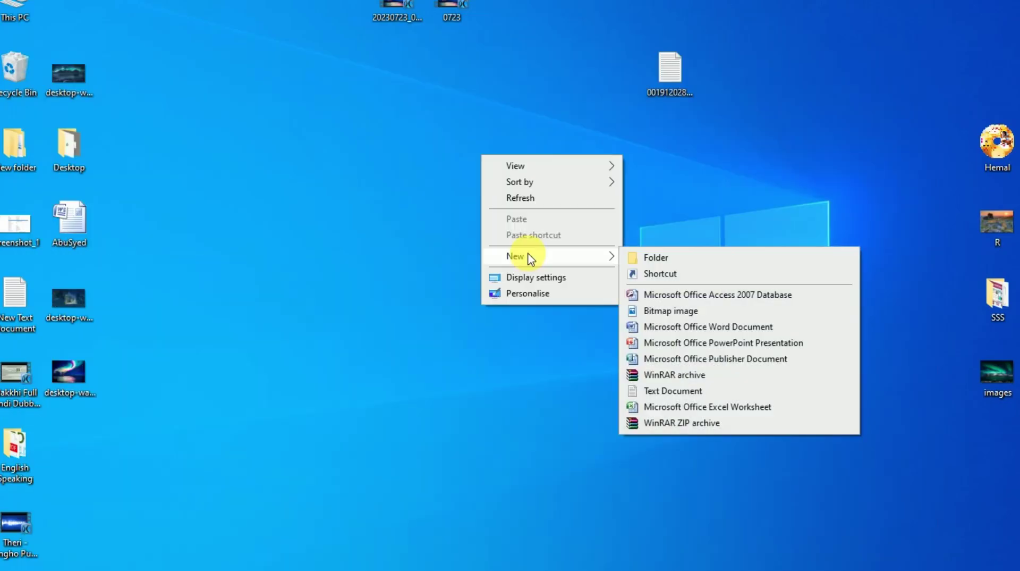
pyautogui.click(707, 391)
pyautogui.click(537, 263)
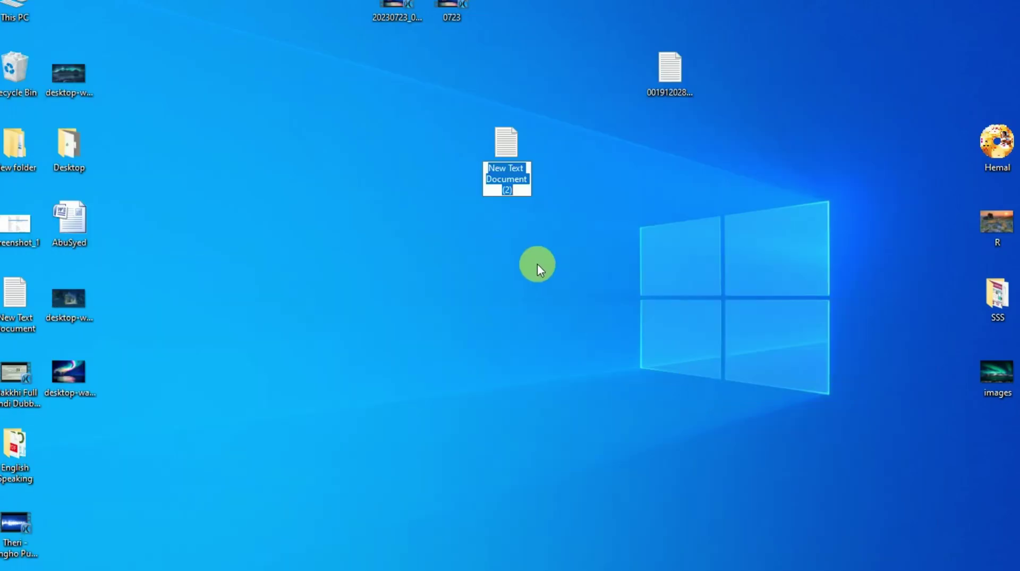
pyautogui.hotkey('shift', 'F10')
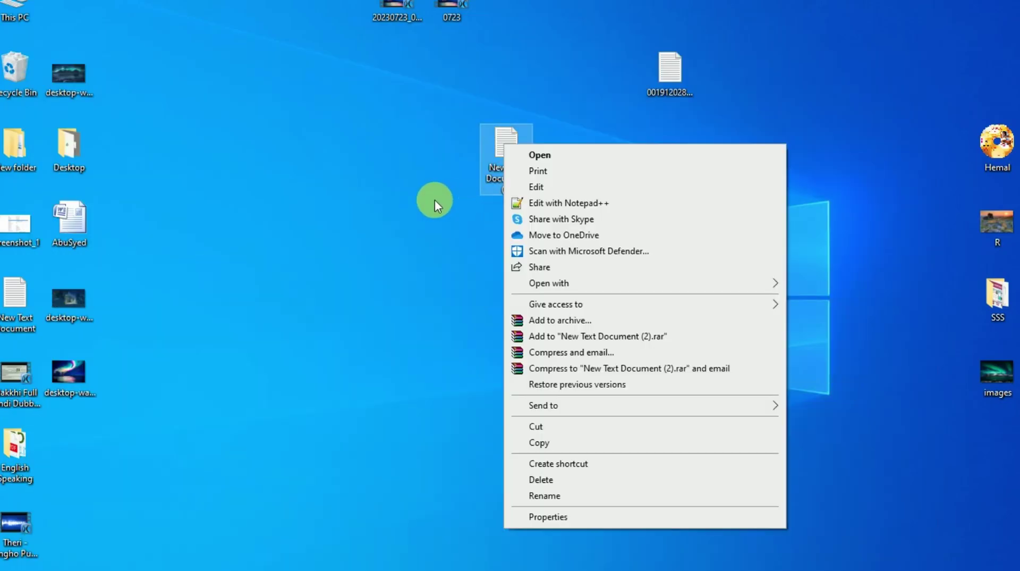
pyautogui.click(499, 138)
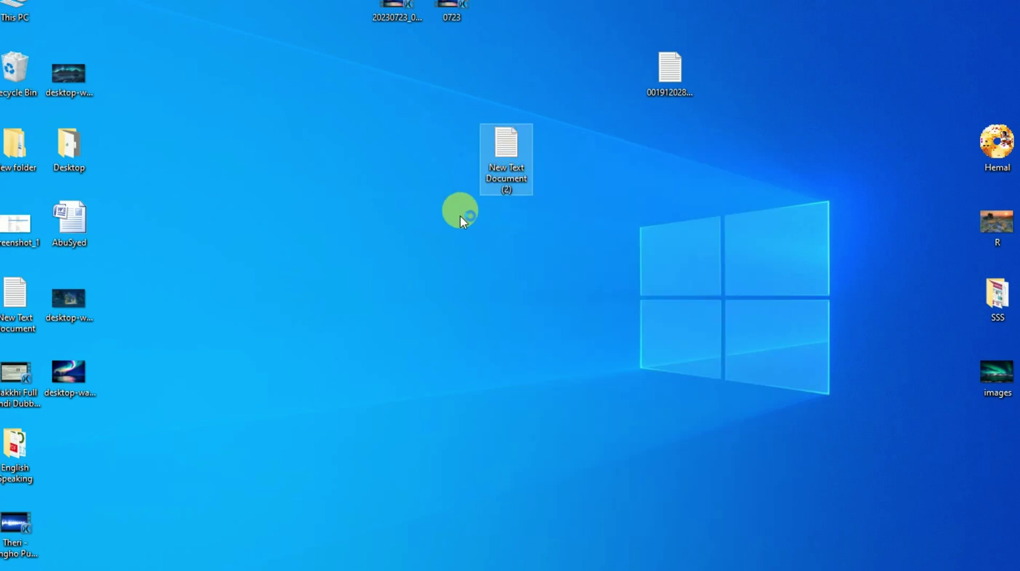
pyautogui.press('Return')
# Step: Paste the copied CNAME verification instructions into the text document and return to the start of the line
pyautogui.rightClick(402, 155)
pyautogui.click(442, 218)
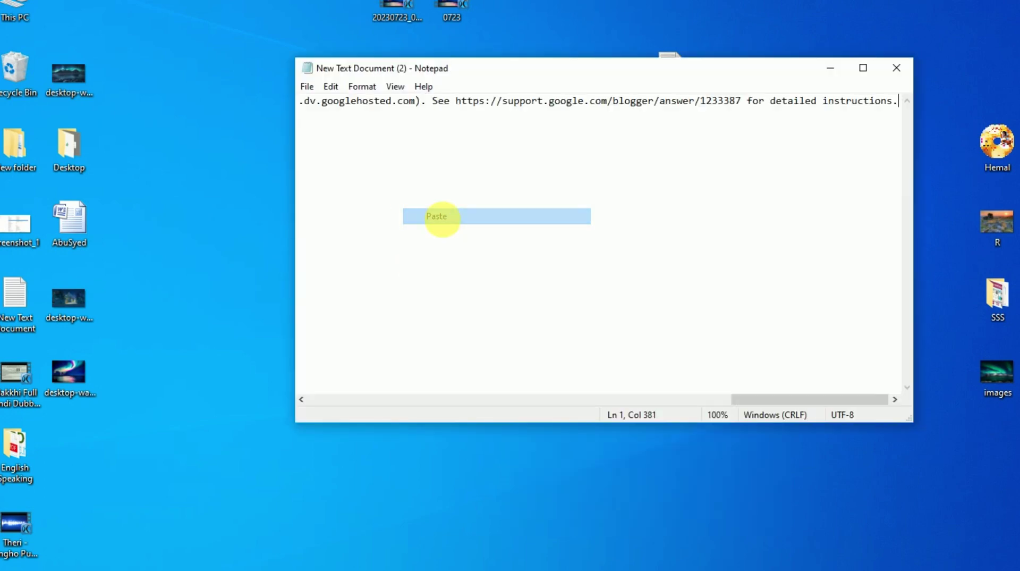
pyautogui.moveTo(774, 400); pyautogui.dragTo(289, 411)
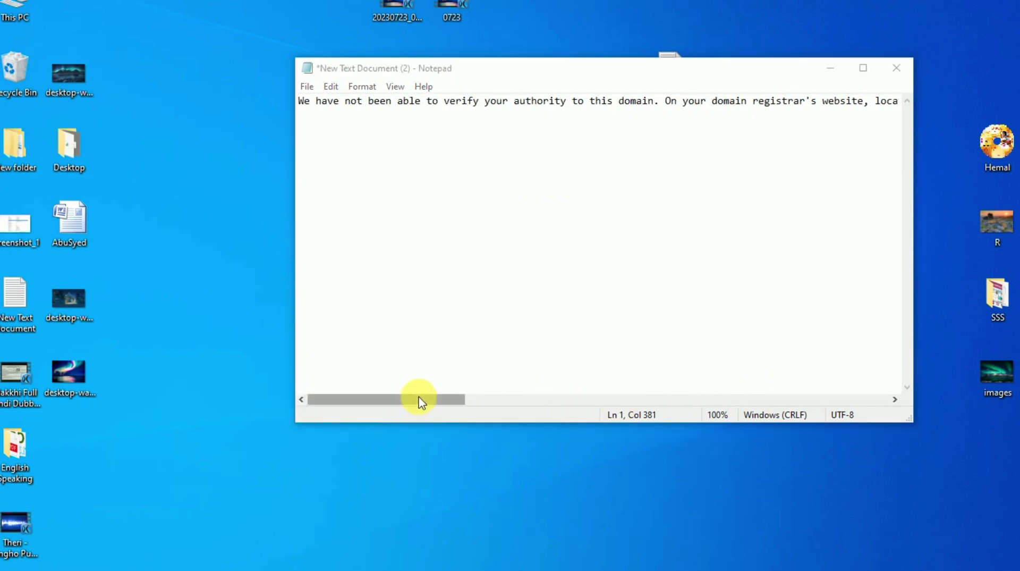
pyautogui.moveTo(420, 401); pyautogui.dragTo(706, 379)
pyautogui.moveTo(707, 380); pyautogui.dragTo(726, 396)
pyautogui.moveTo(726, 396); pyautogui.dragTo(602, 399)
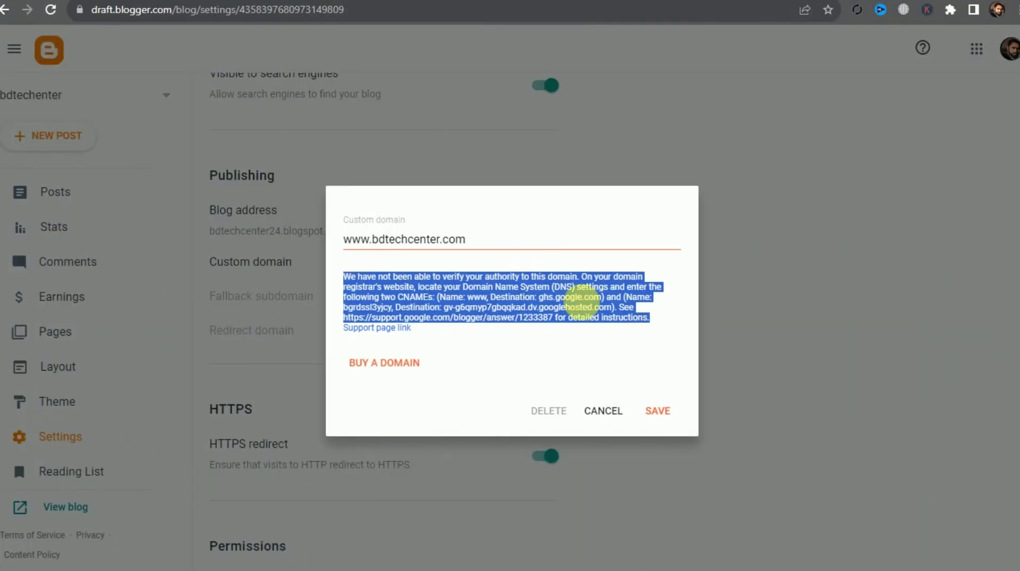
pyautogui.click(552, 348)
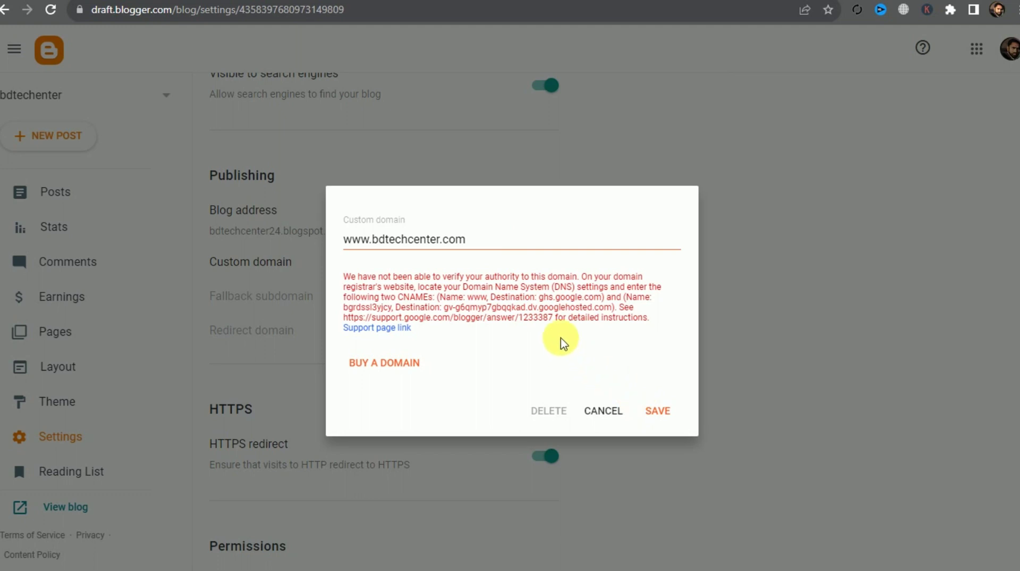
pyautogui.click(662, 411)
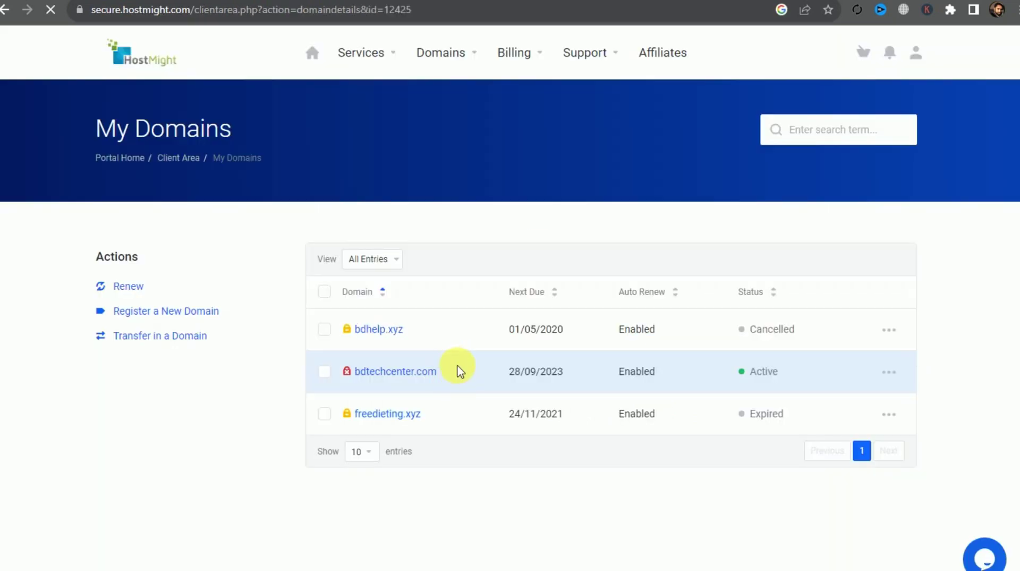
# Step: Open the DNS management page for bdtechcenter.com at HostMight and select the host name of the first CNAME record
pyautogui.scroll(-5, 314, 386)
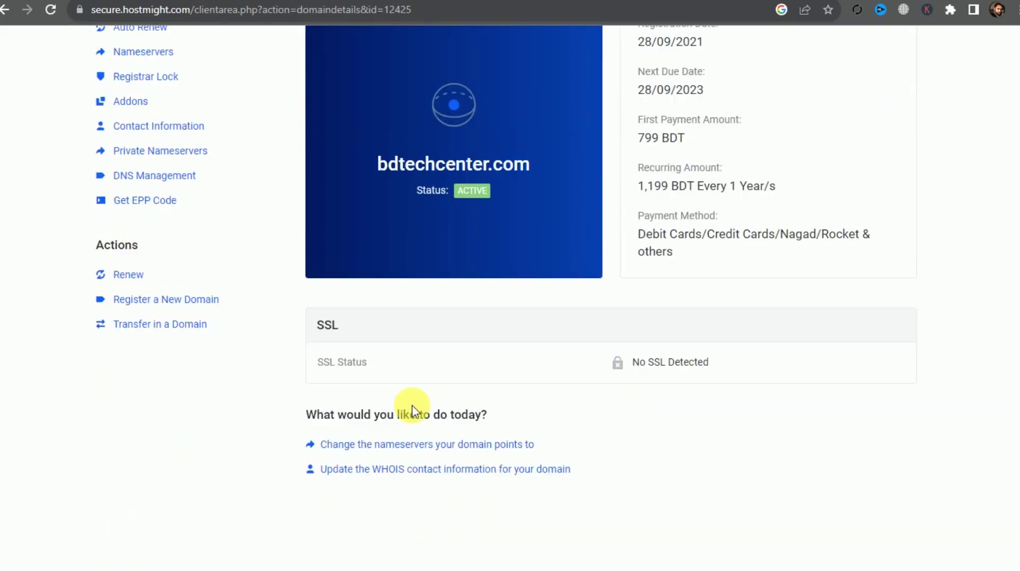
pyautogui.scroll(4, 319, 346)
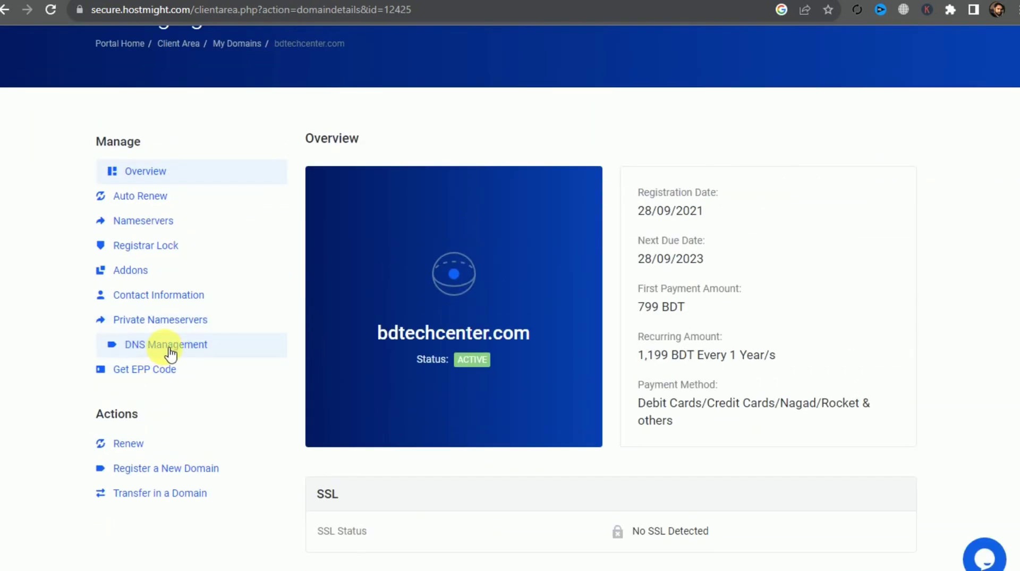
pyautogui.click(194, 353)
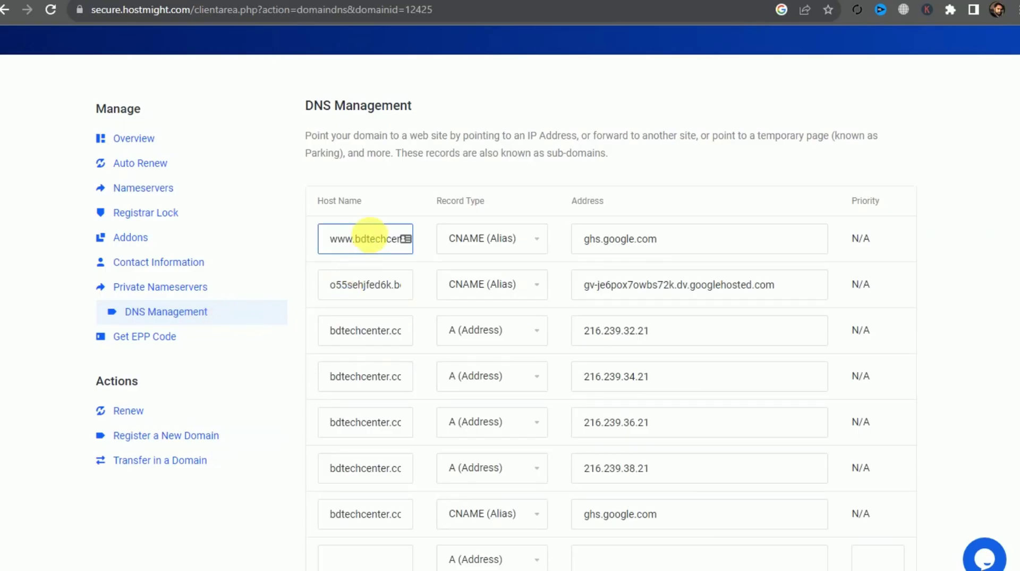
pyautogui.doubleClick(377, 239)
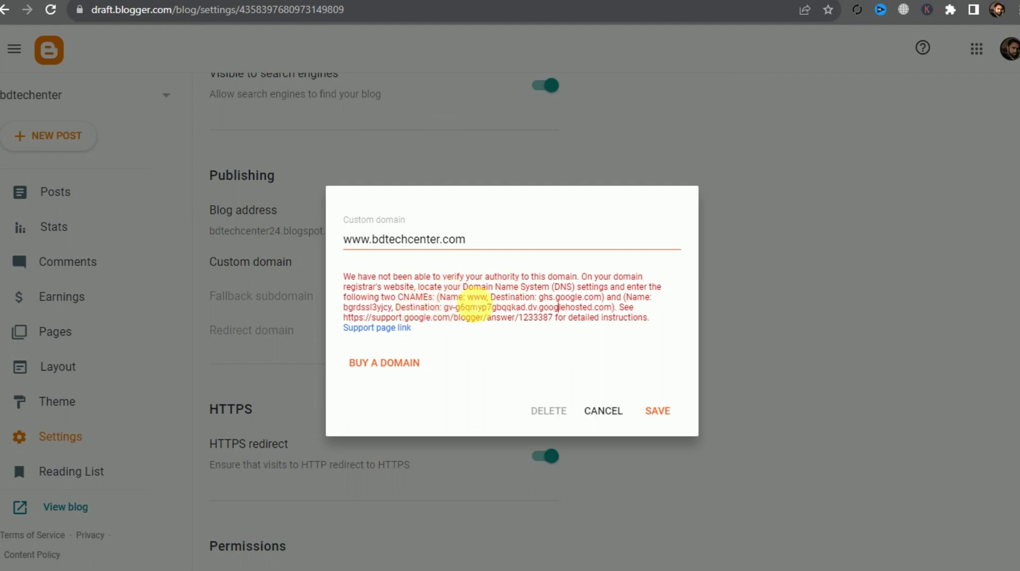
# Step: Copy the first CNAME destination, ghs.google.com, from the verification message in Blogger's custom domain dialog
pyautogui.moveTo(468, 297); pyautogui.dragTo(535, 298)
pyautogui.click(538, 306)
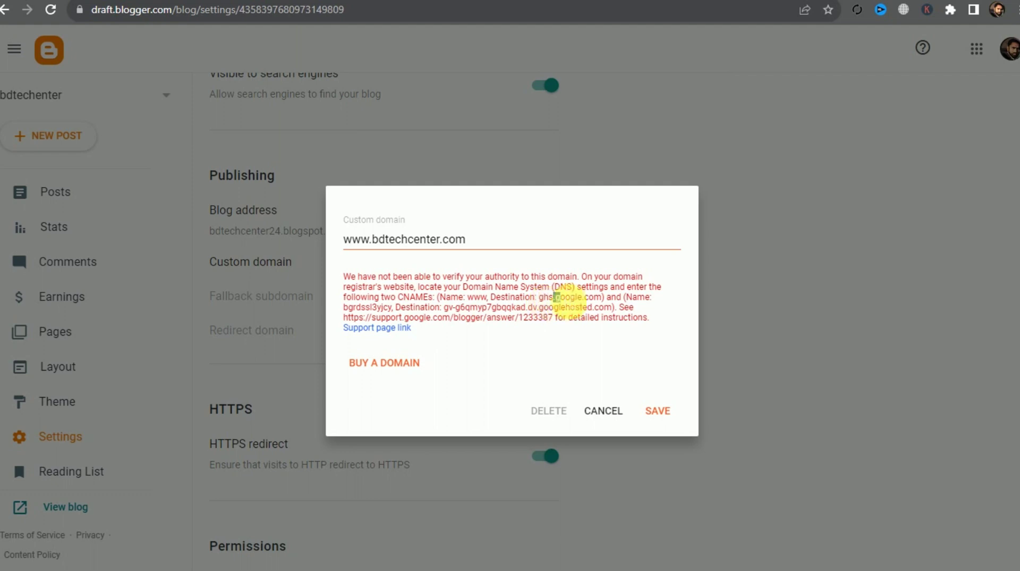
pyautogui.moveTo(554, 296); pyautogui.dragTo(575, 298)
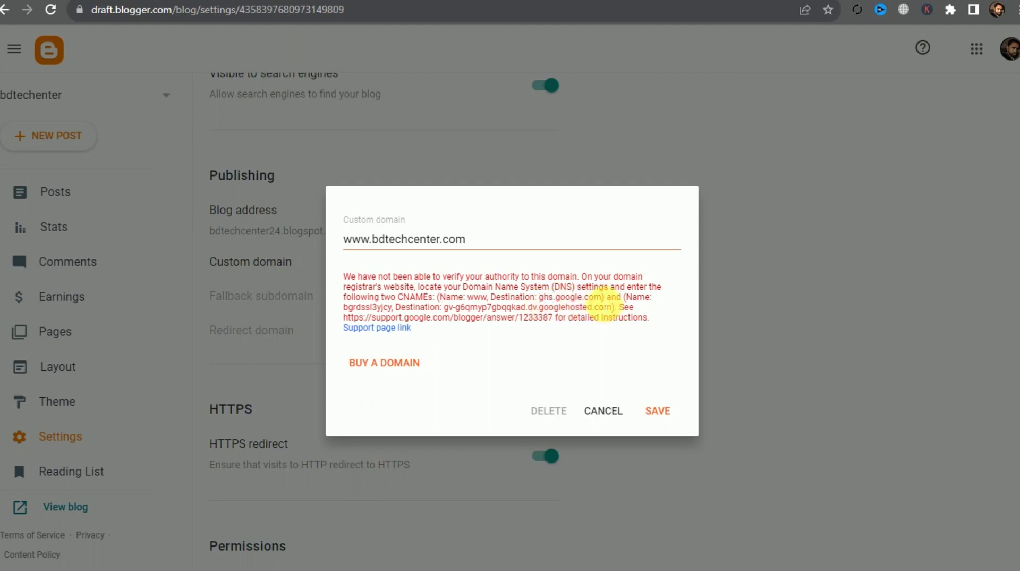
pyautogui.moveTo(603, 306); pyautogui.dragTo(553, 313)
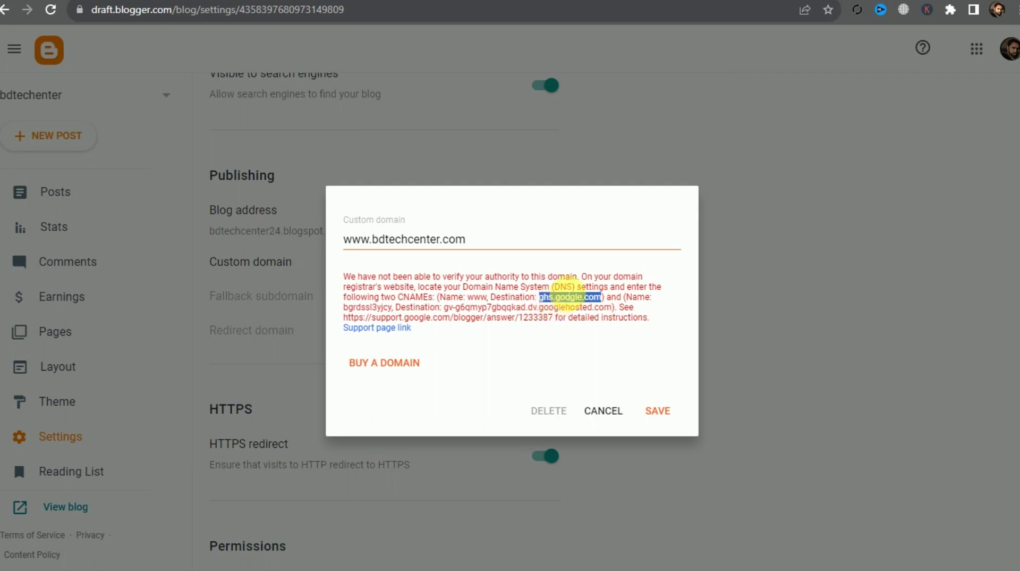
pyautogui.rightClick(566, 295)
pyautogui.click(582, 310)
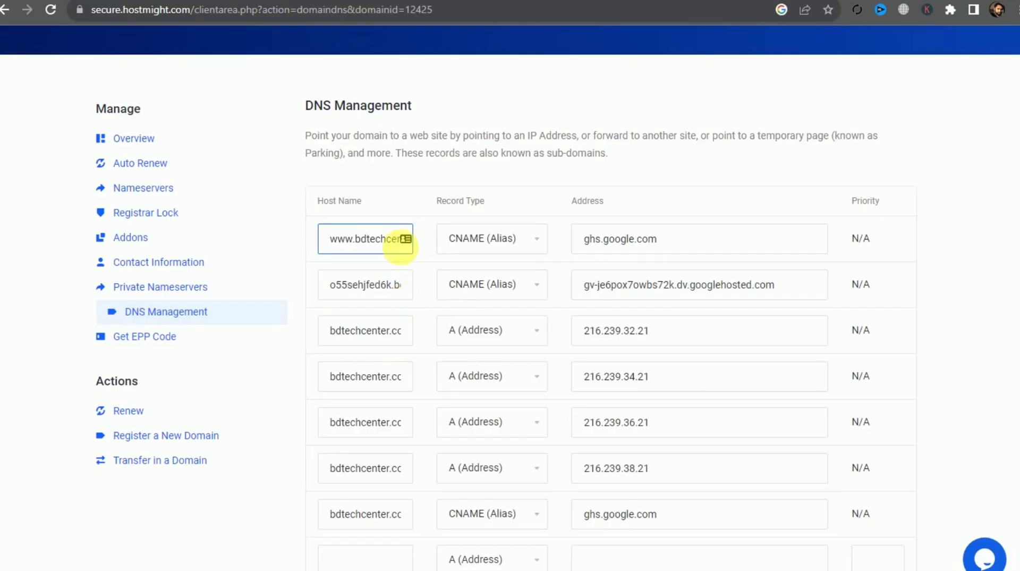
# Step: In HostMight's DNS records, replace the address of the www CNAME record with the copied ghs.google.com
pyautogui.doubleClick(642, 238)
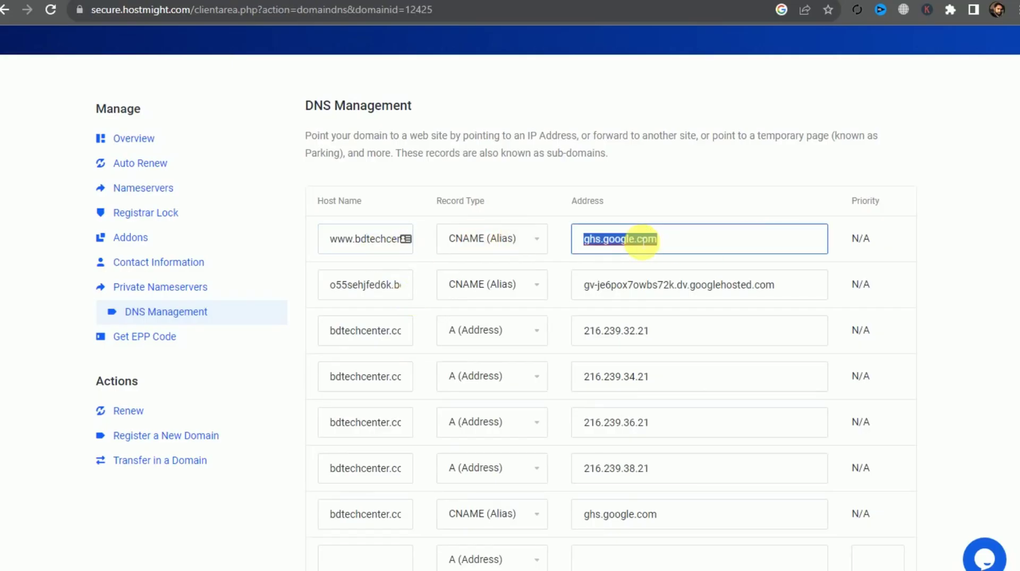
pyautogui.click(640, 240)
pyautogui.press('BackSpace')
pyautogui.rightClick(642, 243)
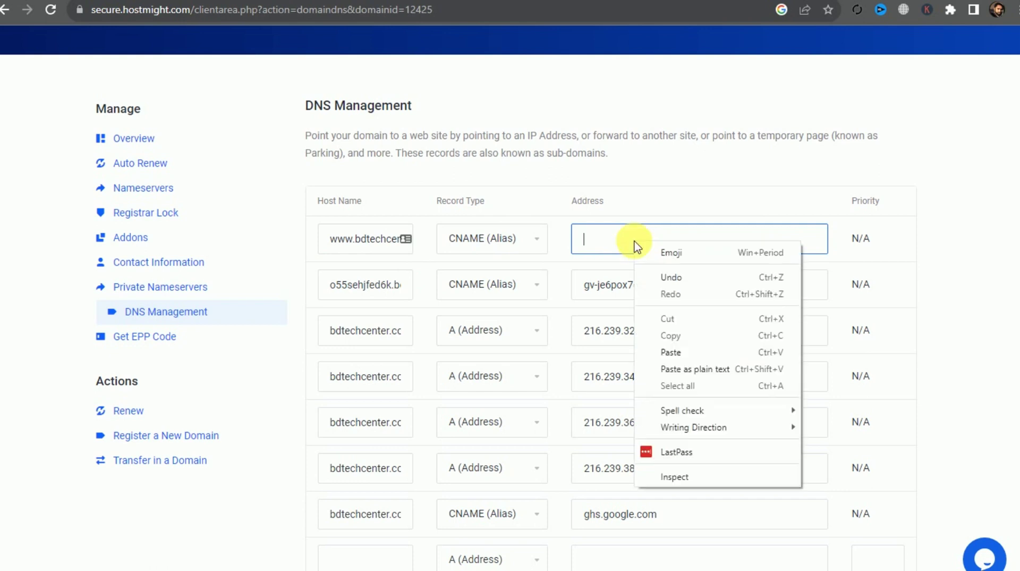
pyautogui.click(670, 352)
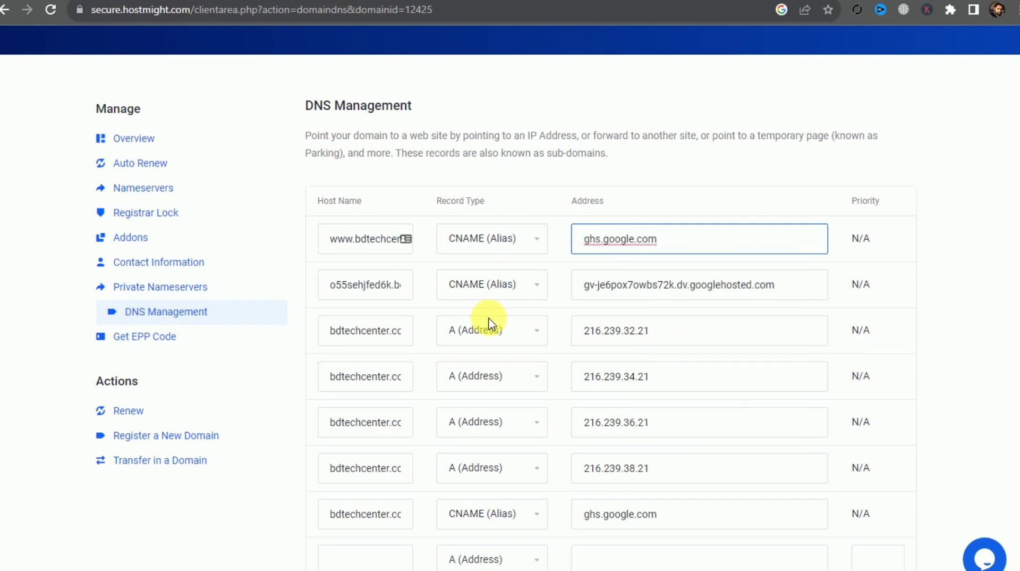
# Step: Set the empty DNS record's type to CNAME (Alias) and its address to ghs.google.com, checking the Blogger message for the name
pyautogui.scroll(-3, 609, 262)
pyautogui.click(341, 405)
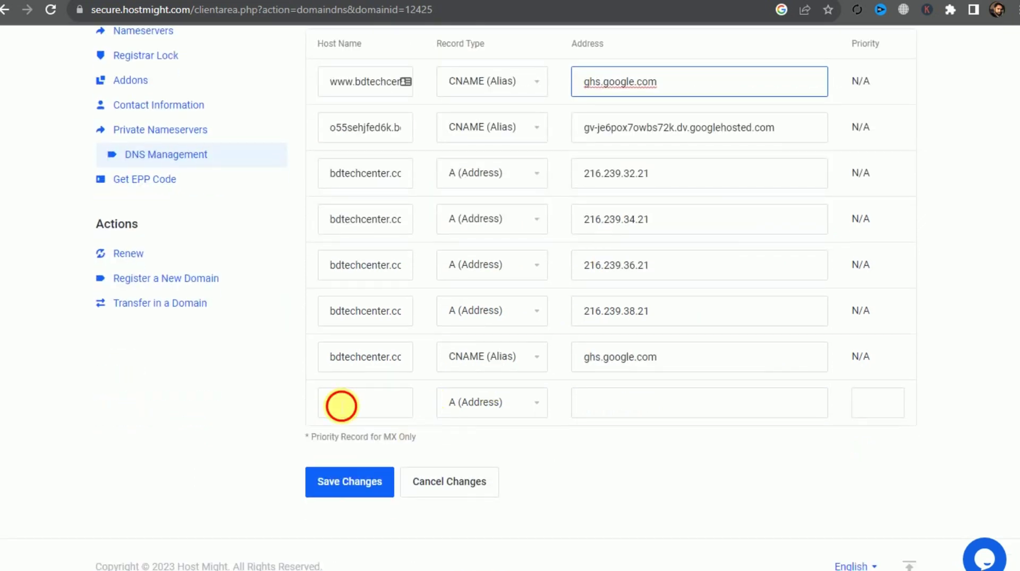
pyautogui.click(484, 404)
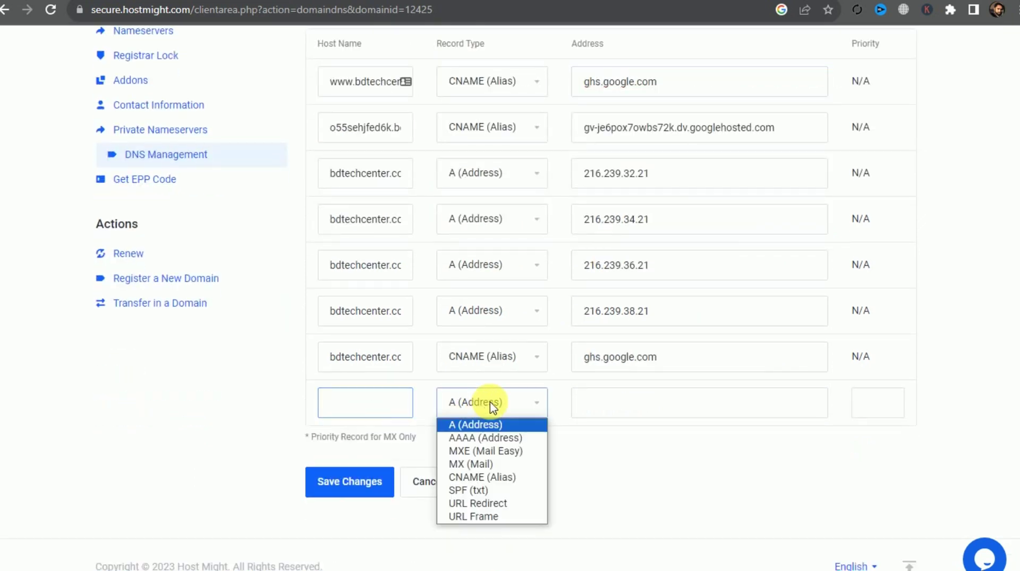
pyautogui.click(498, 477)
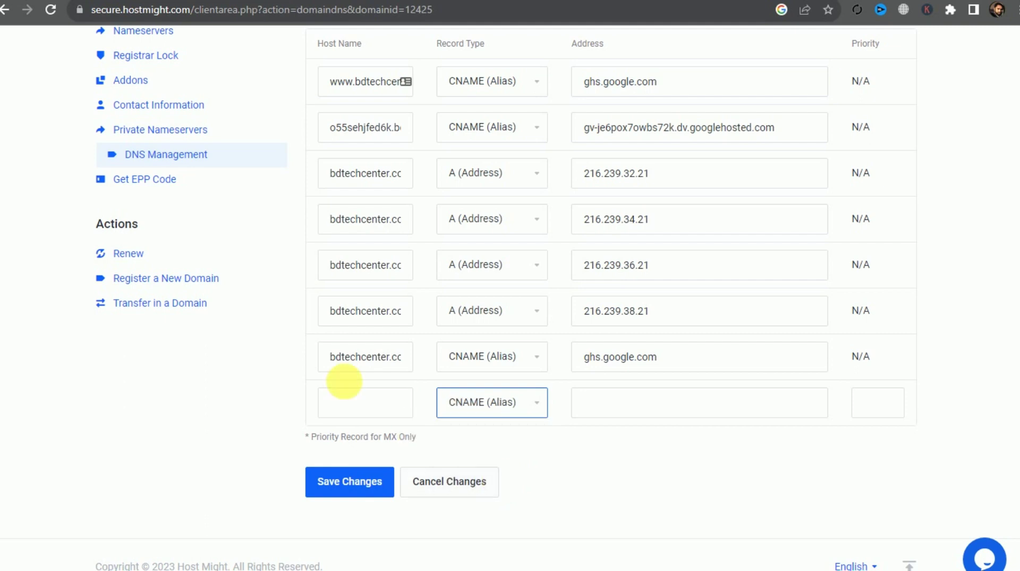
pyautogui.click(640, 404)
pyautogui.rightClick(641, 403)
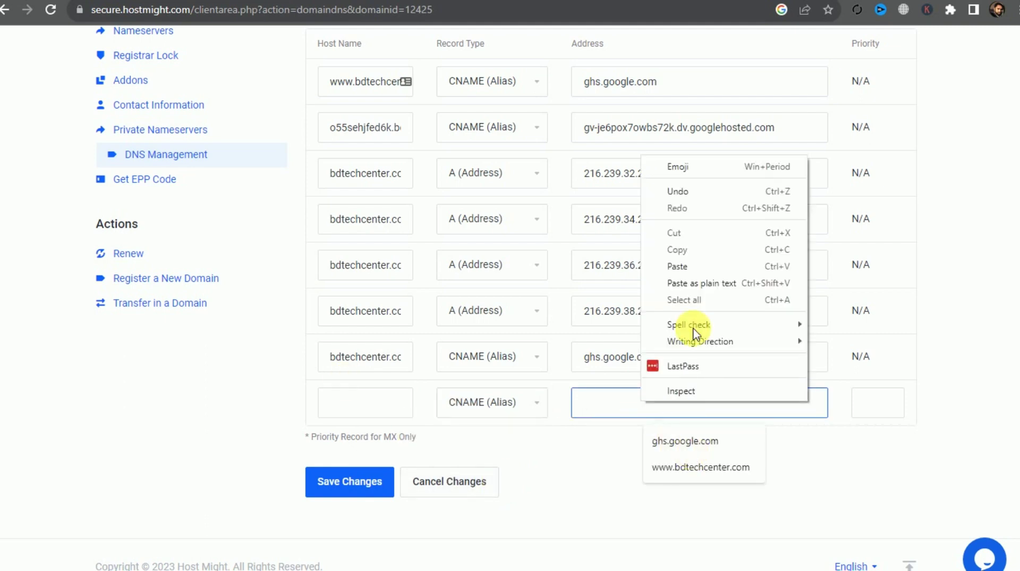
pyautogui.click(677, 266)
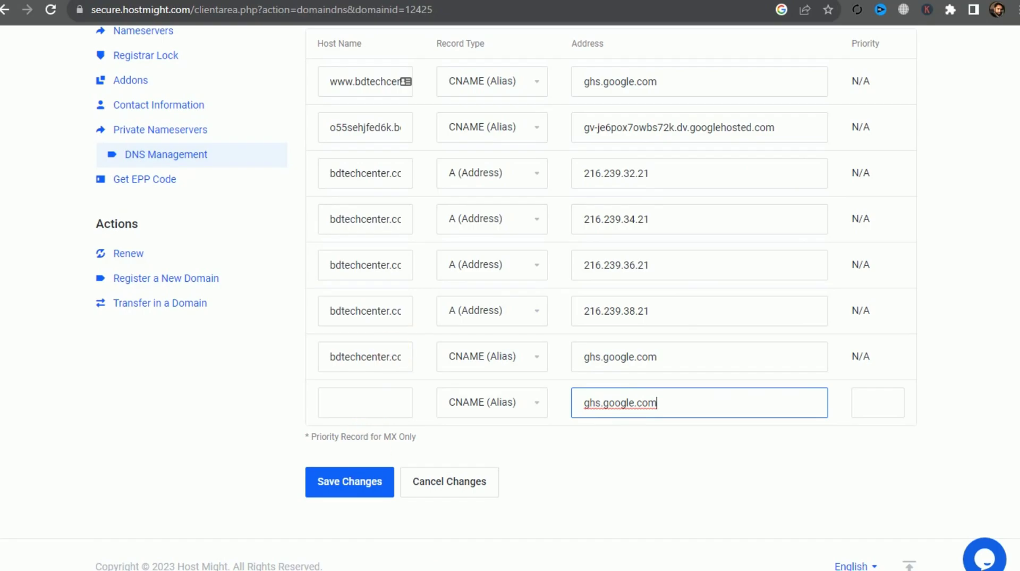
pyautogui.click(332, 1)
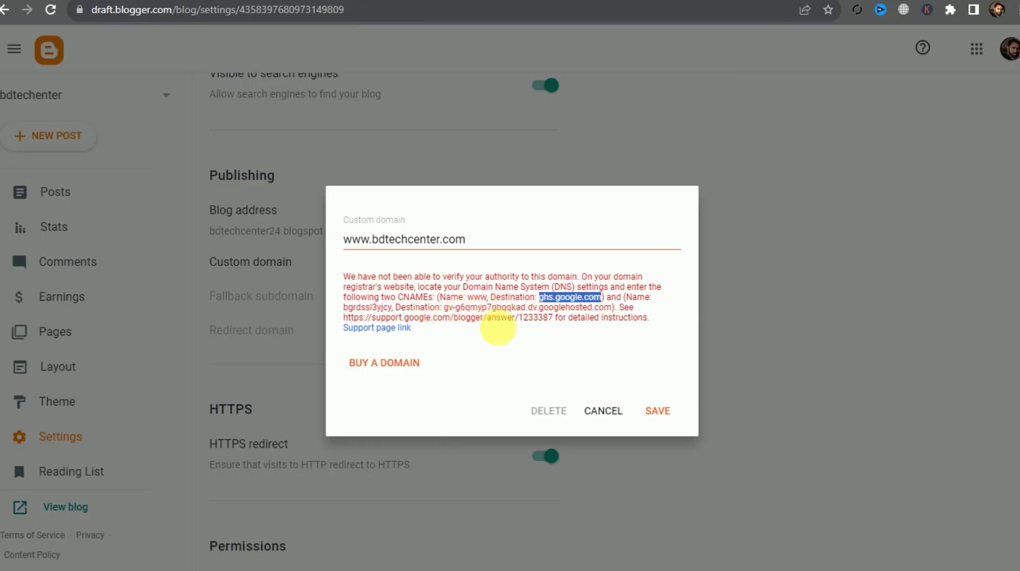
pyautogui.click(500, 1)
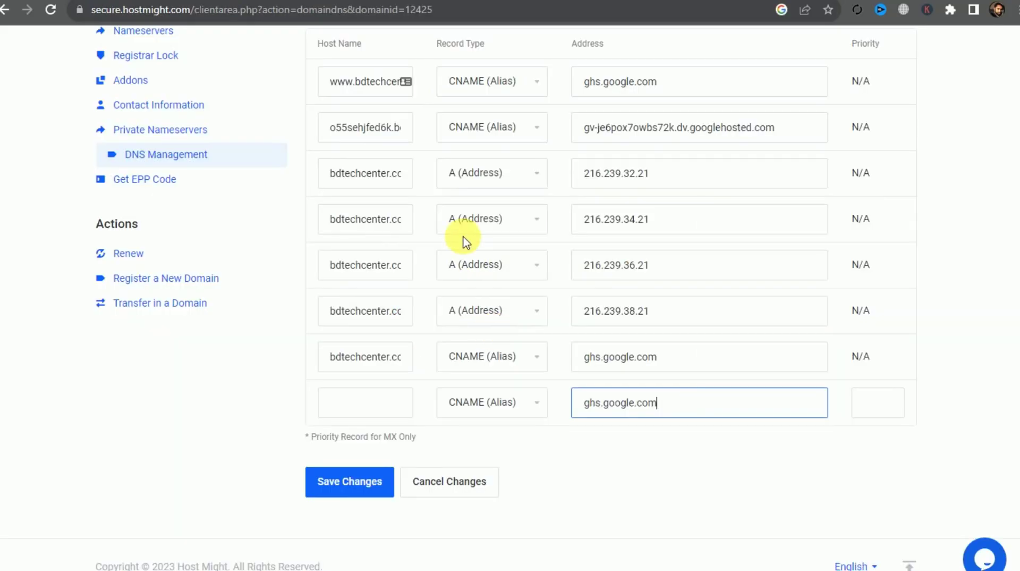
pyautogui.scroll(3, 379, 229)
pyautogui.tripleClick(370, 240)
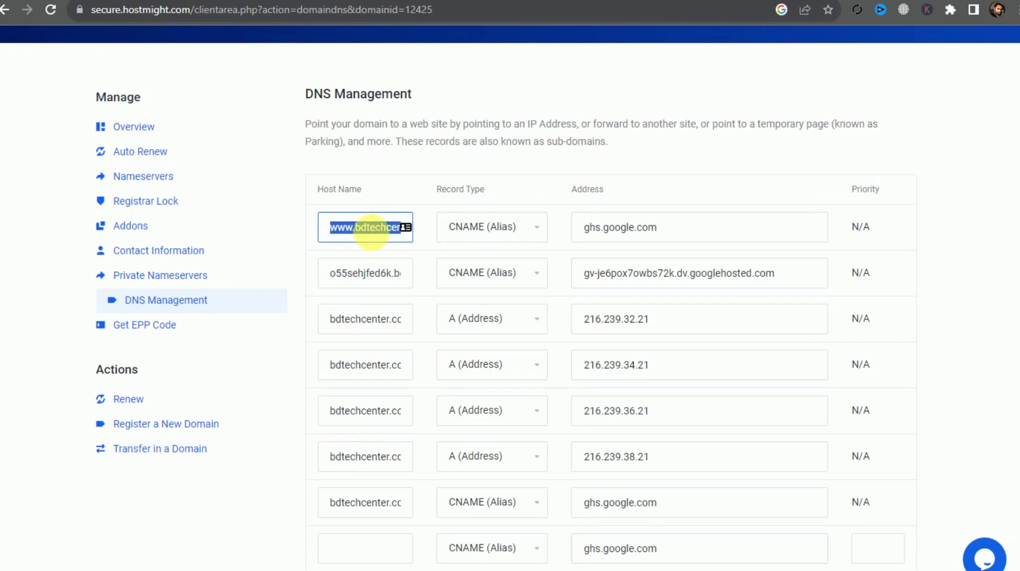
pyautogui.rightClick(371, 231)
pyautogui.click(399, 278)
pyautogui.hotkey('ctrl', 'shift', 'Tab')
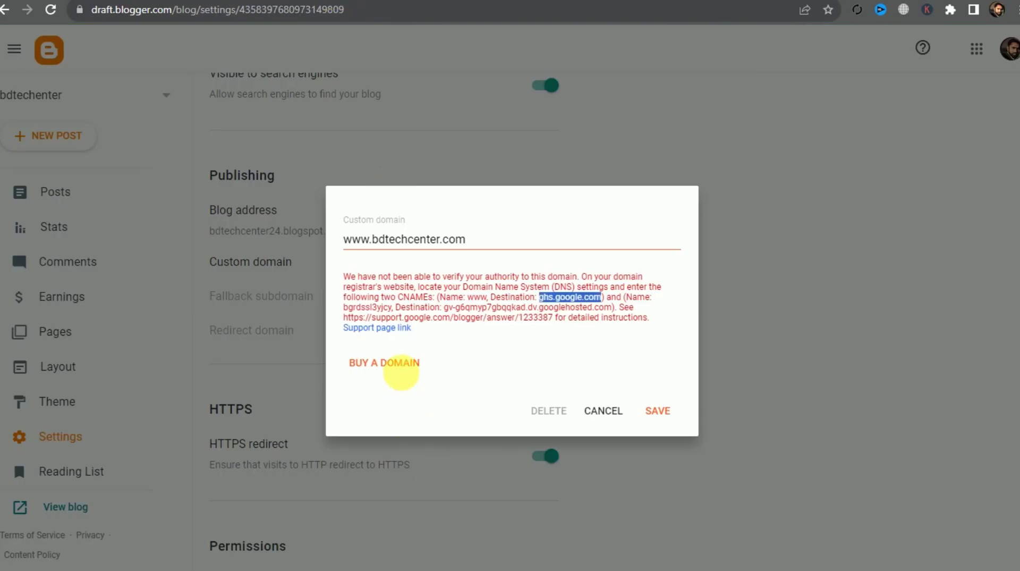
pyautogui.hotkey('ctrl', 'Tab')
pyautogui.scroll(-2, 466, 437)
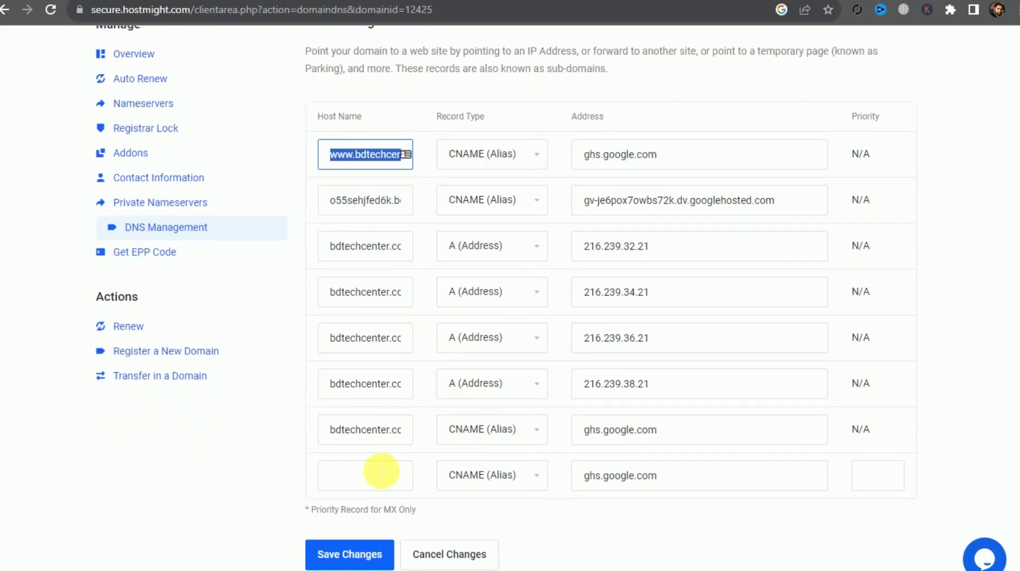
pyautogui.click(381, 471)
pyautogui.rightClick(330, 463)
pyautogui.click(367, 346)
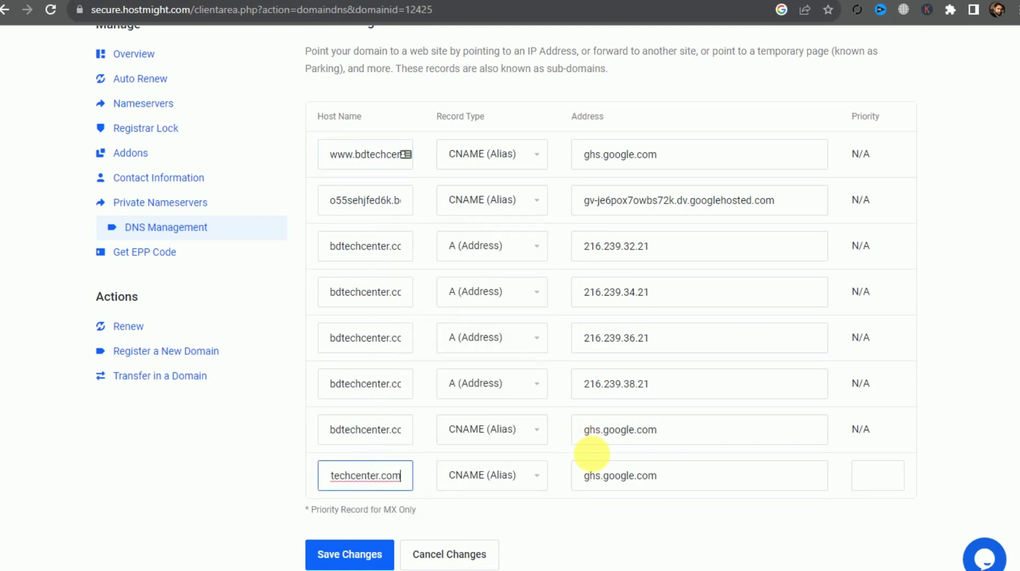
# Step: Check the new record's host name against the first www record, copying that record's host name again
pyautogui.scroll(-2, 592, 454)
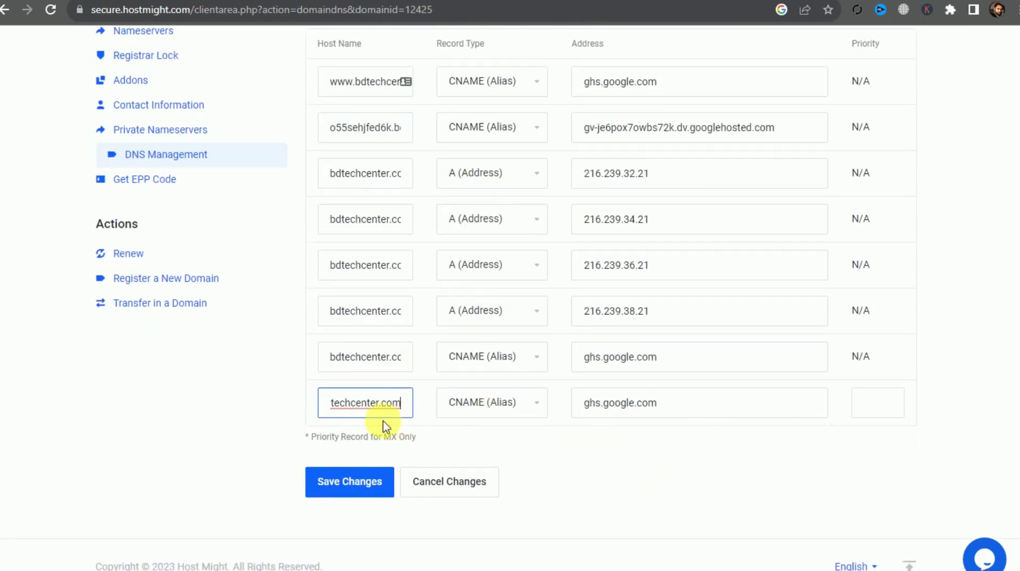
pyautogui.moveTo(401, 402); pyautogui.dragTo(331, 404)
pyautogui.scroll(3, 473, 337)
pyautogui.click(382, 227)
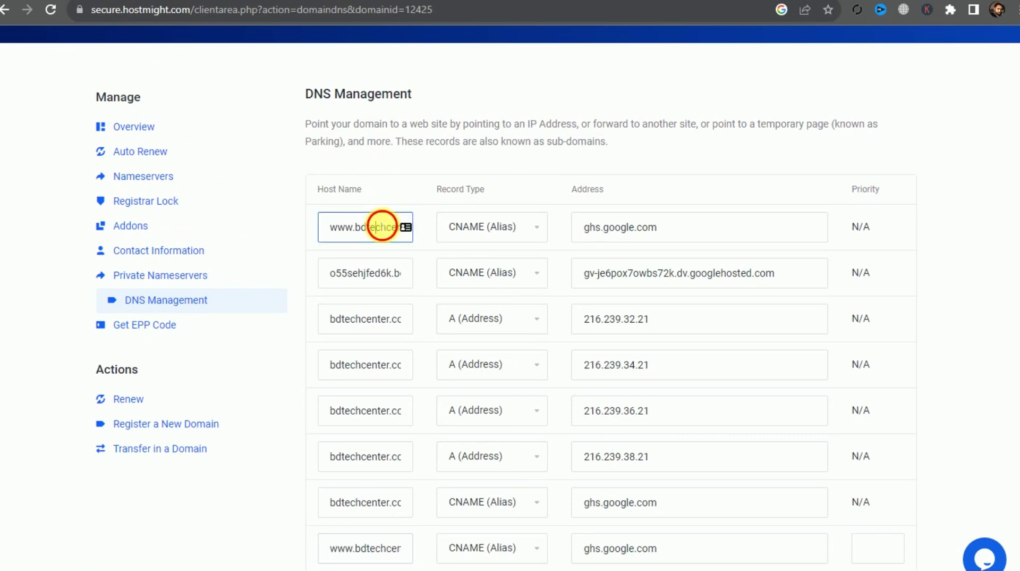
pyautogui.doubleClick(384, 226)
pyautogui.rightClick(400, 226)
pyautogui.click(405, 269)
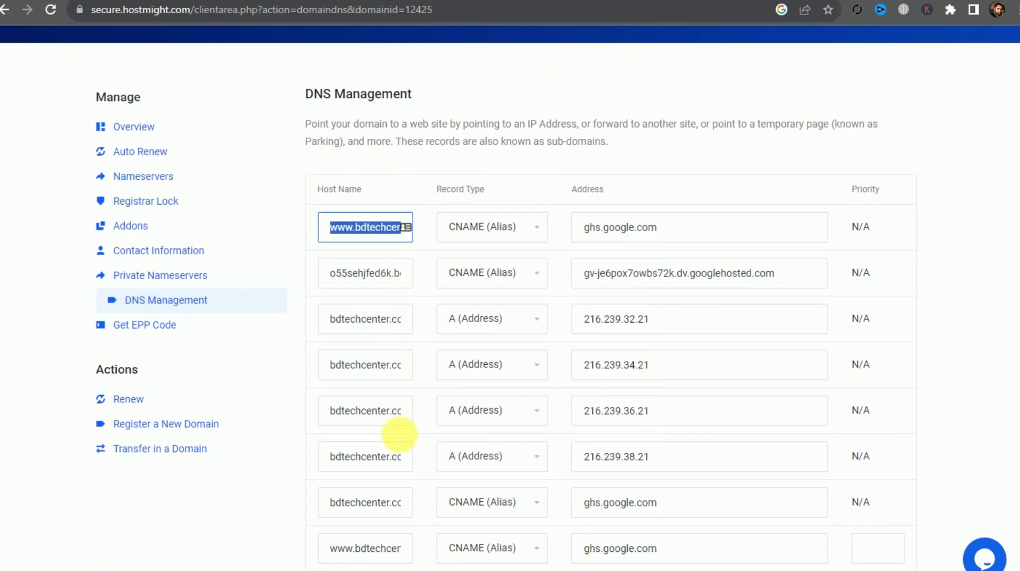
pyautogui.scroll(-3, 399, 434)
pyautogui.doubleClick(376, 412)
pyautogui.click(476, 426)
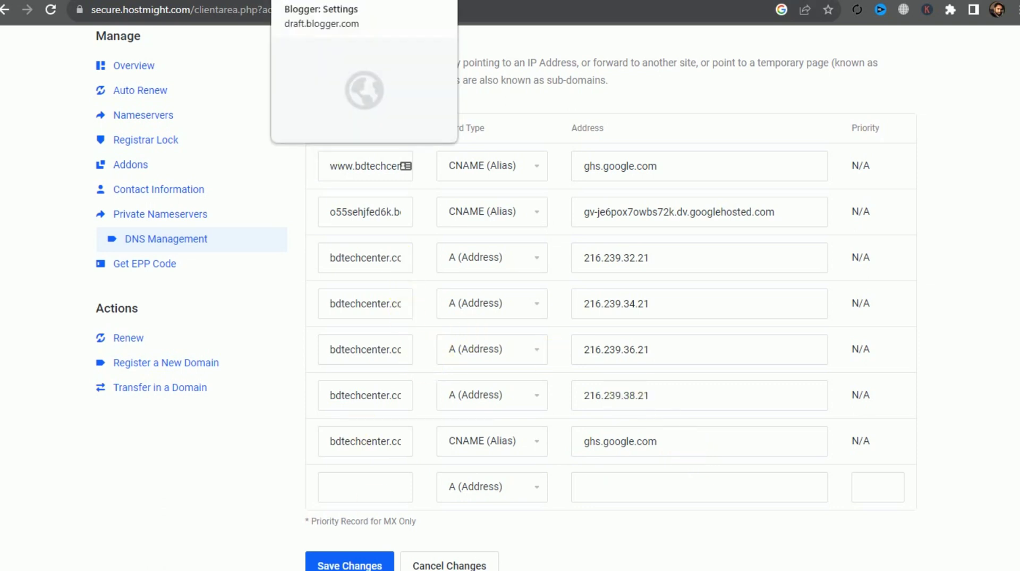
# Step: Copy only the second CNAME's verification name from the message in Blogger's custom domain dialog
pyautogui.click(329, 1)
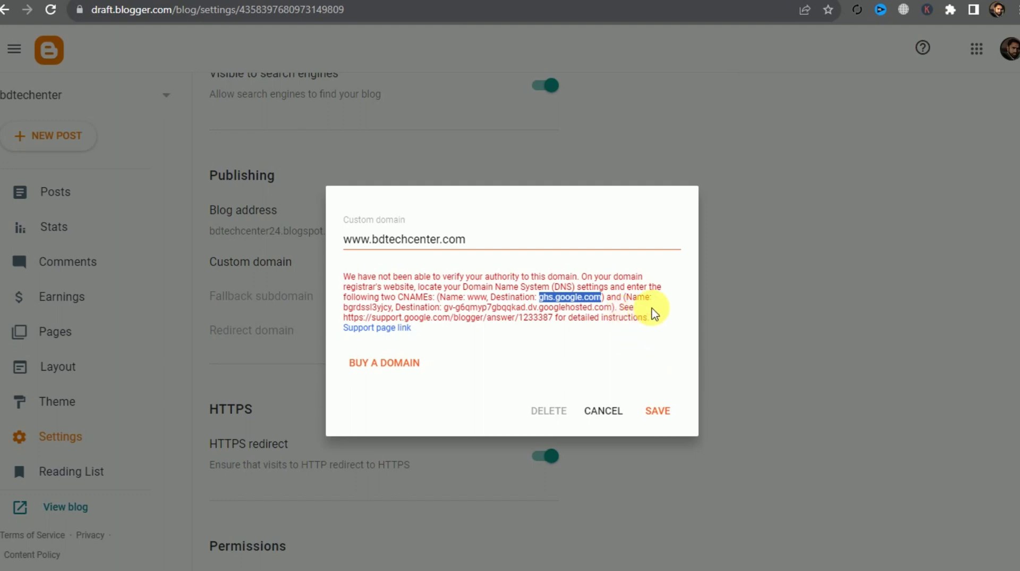
pyautogui.click(364, 313)
pyautogui.tripleClick(364, 312)
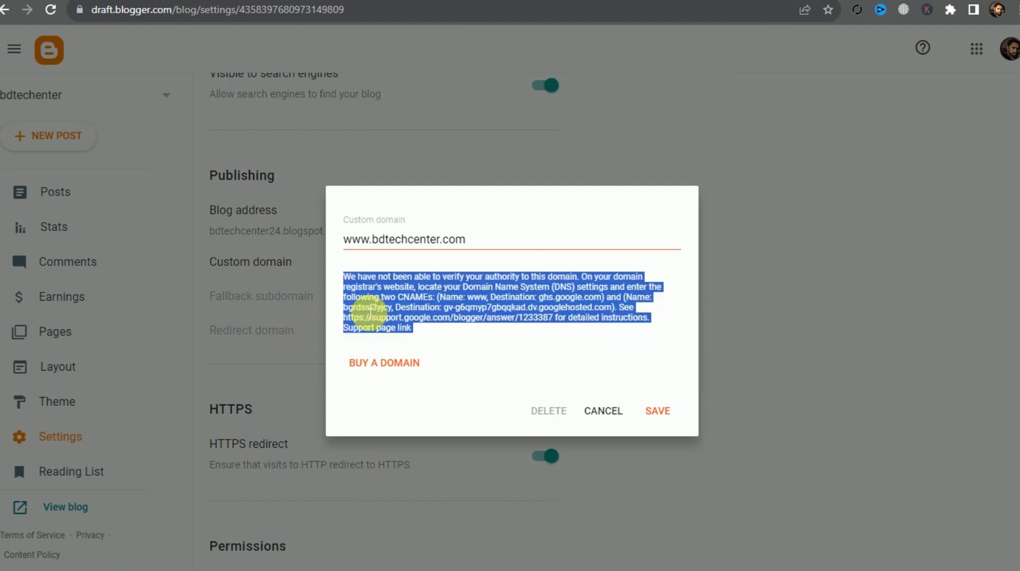
pyautogui.doubleClick(382, 307)
pyautogui.tripleClick(383, 310)
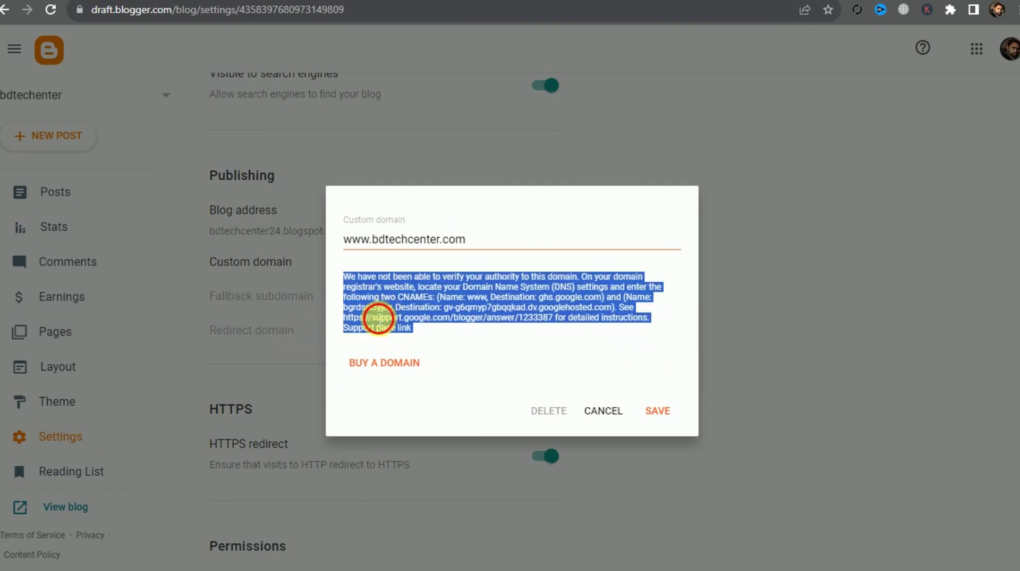
pyautogui.click(392, 319)
pyautogui.click(388, 328)
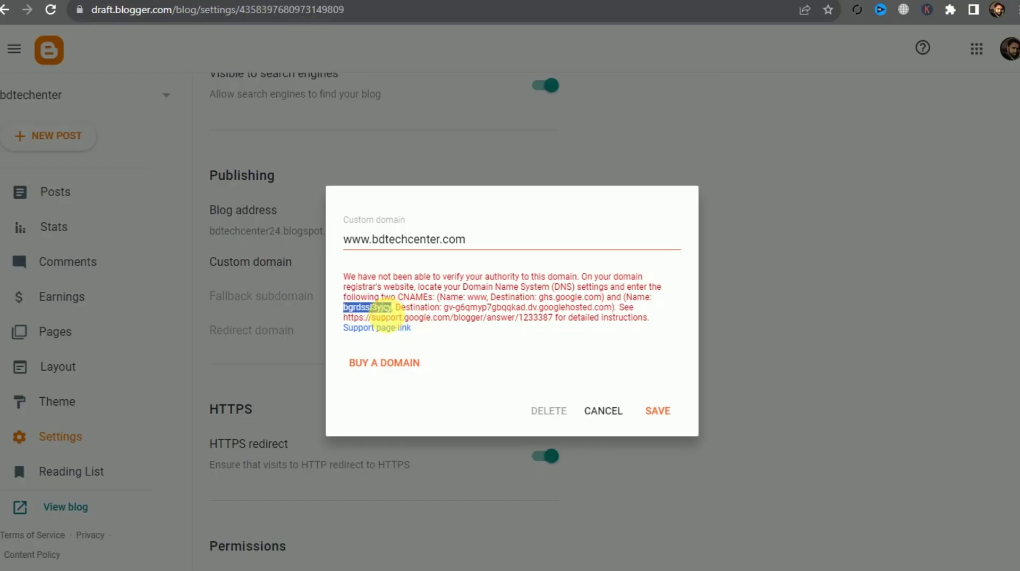
pyautogui.rightClick(385, 310)
pyautogui.click(393, 318)
pyautogui.rightClick(389, 317)
pyautogui.click(406, 321)
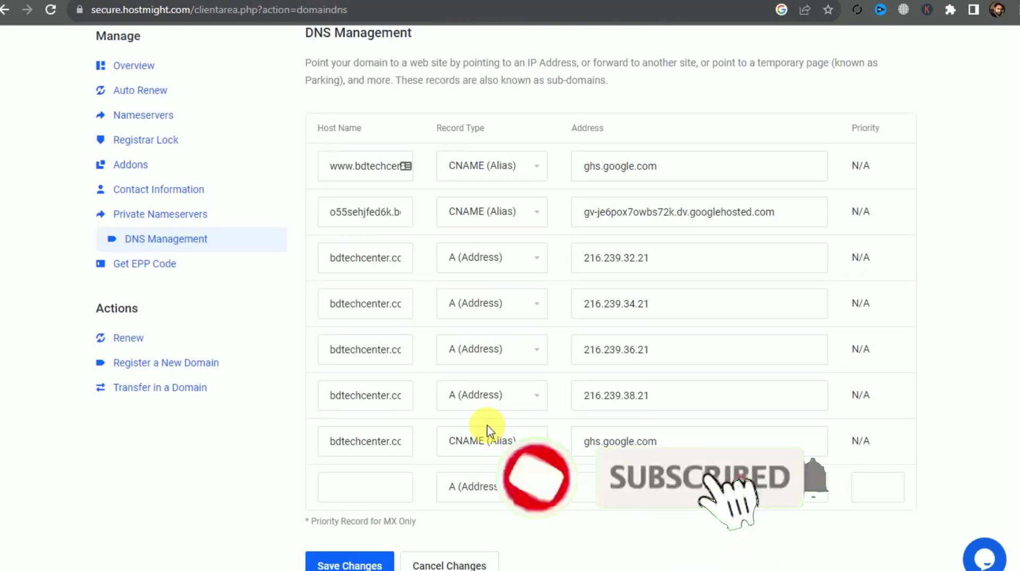
# Step: Paste the copied verification name into the empty DNS record's host name in HostMight's DNS management
pyautogui.scroll(-2, 489, 429)
pyautogui.click(387, 413)
pyautogui.rightClick(384, 412)
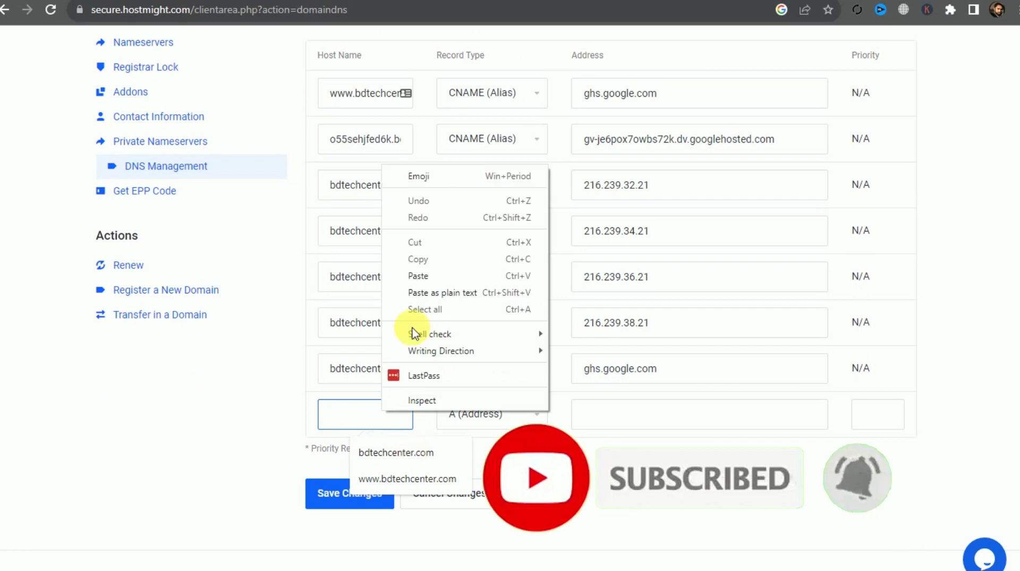
pyautogui.click(422, 274)
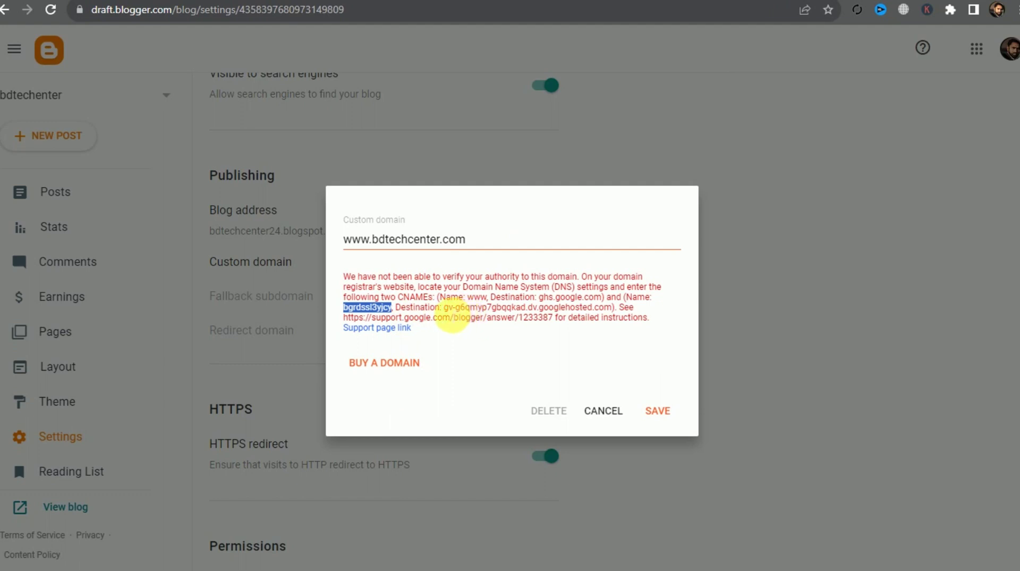
# Step: Copy the second CNAME's destination from Blogger's custom domain message into the new HostMight record's address
pyautogui.moveTo(444, 307); pyautogui.dragTo(592, 313)
pyautogui.rightClick(611, 313)
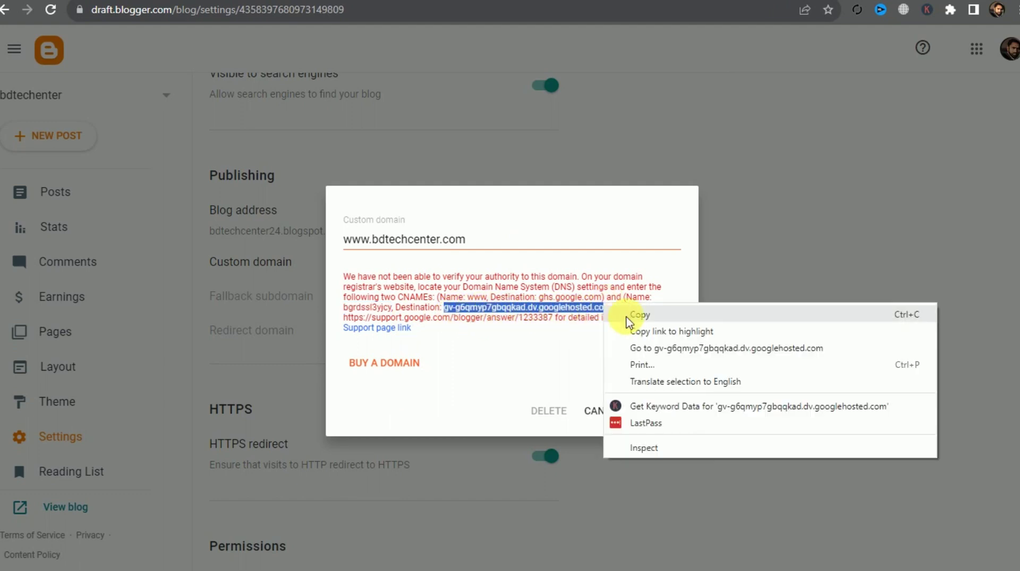
pyautogui.click(629, 317)
pyautogui.click(377, 327)
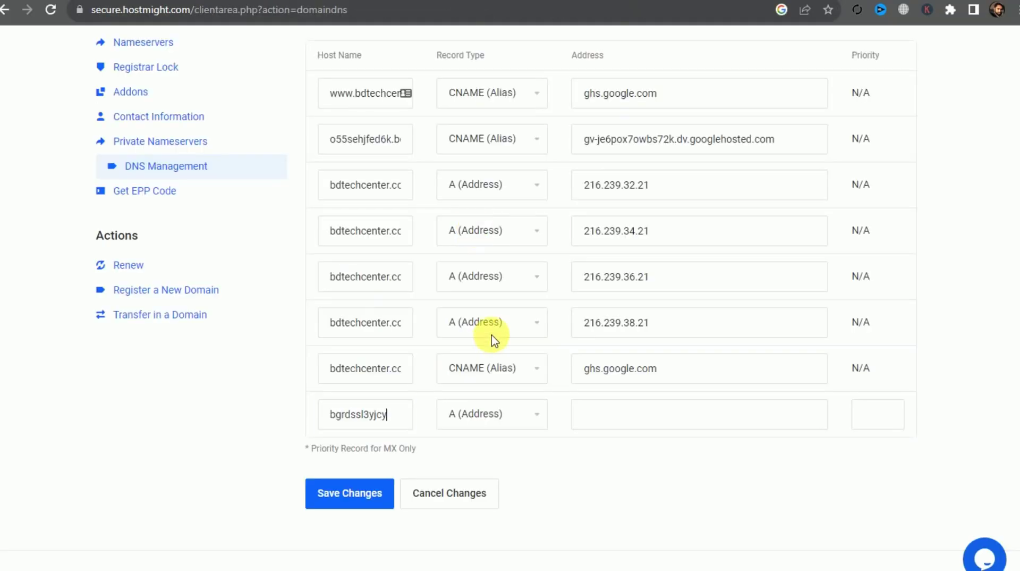
pyautogui.click(590, 416)
pyautogui.rightClick(620, 415)
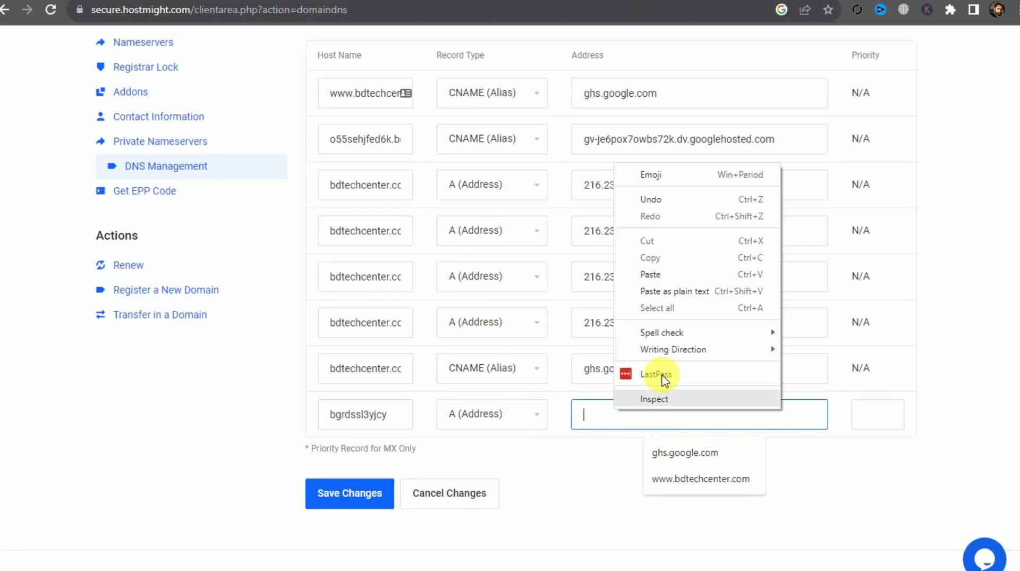
pyautogui.click(691, 274)
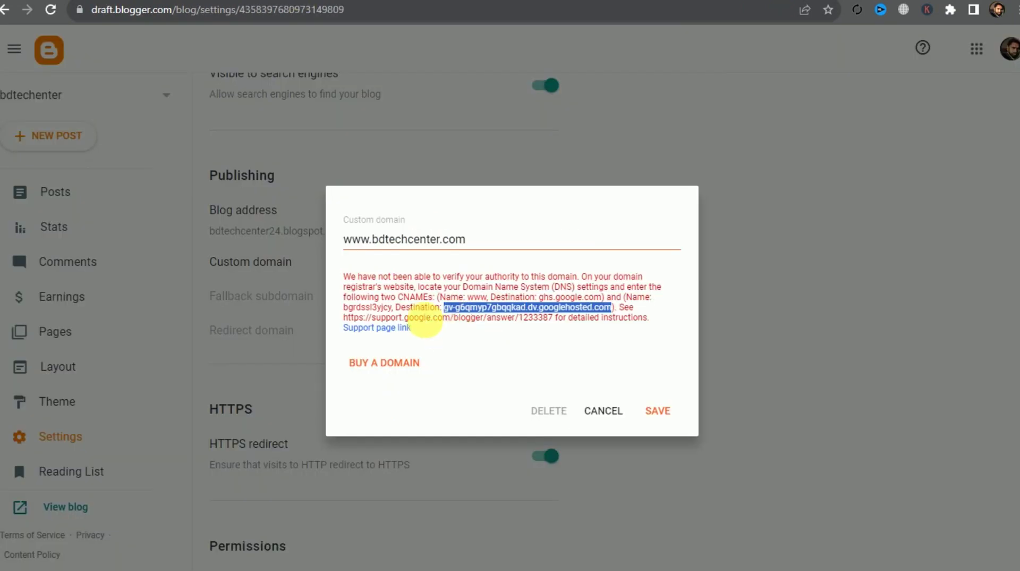
# Step: Set the verification record's type to CNAME (Alias) and save the DNS changes in HostMight
pyautogui.doubleClick(417, 307)
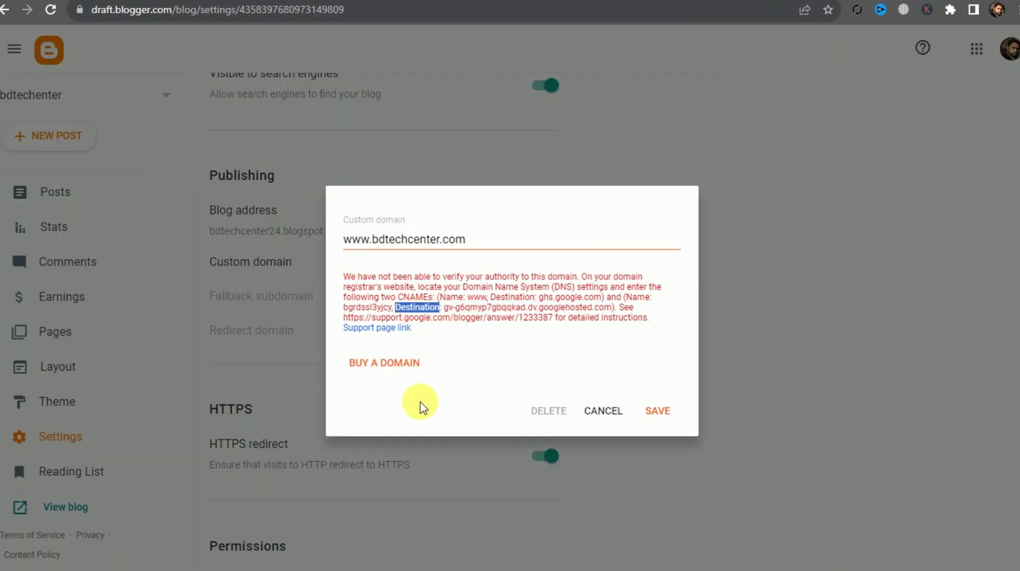
pyautogui.click(416, 3)
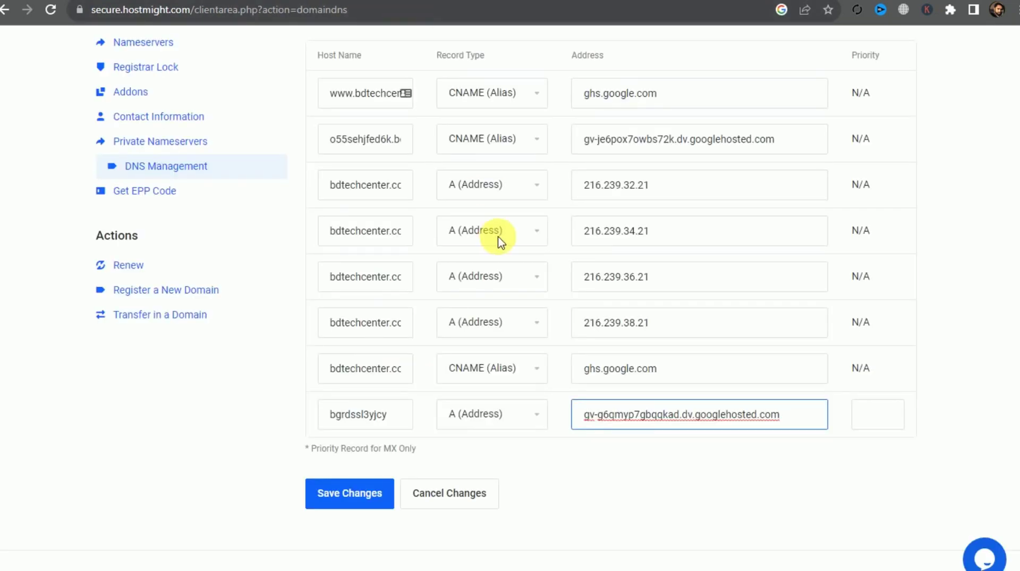
pyautogui.click(496, 412)
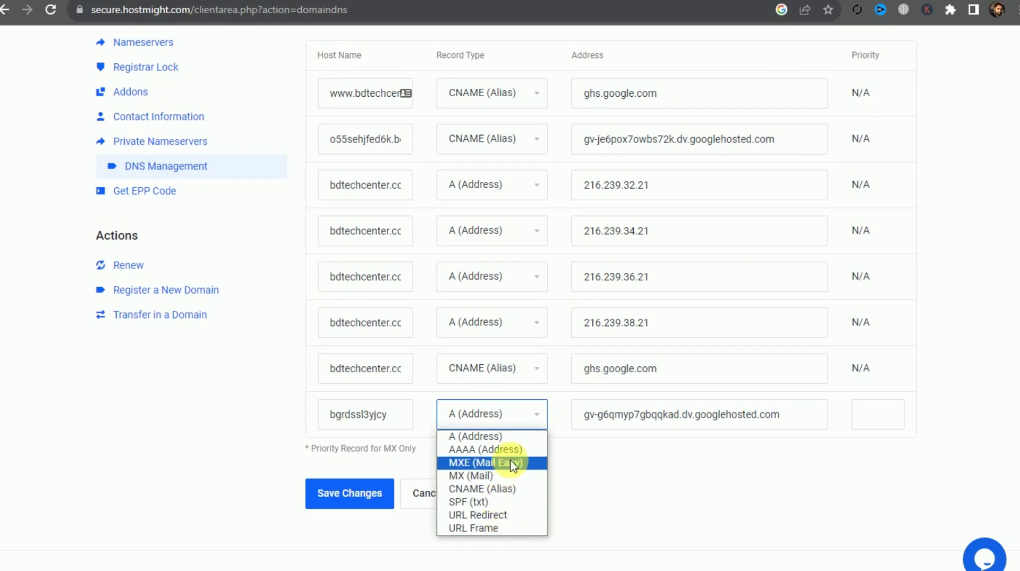
pyautogui.click(542, 516)
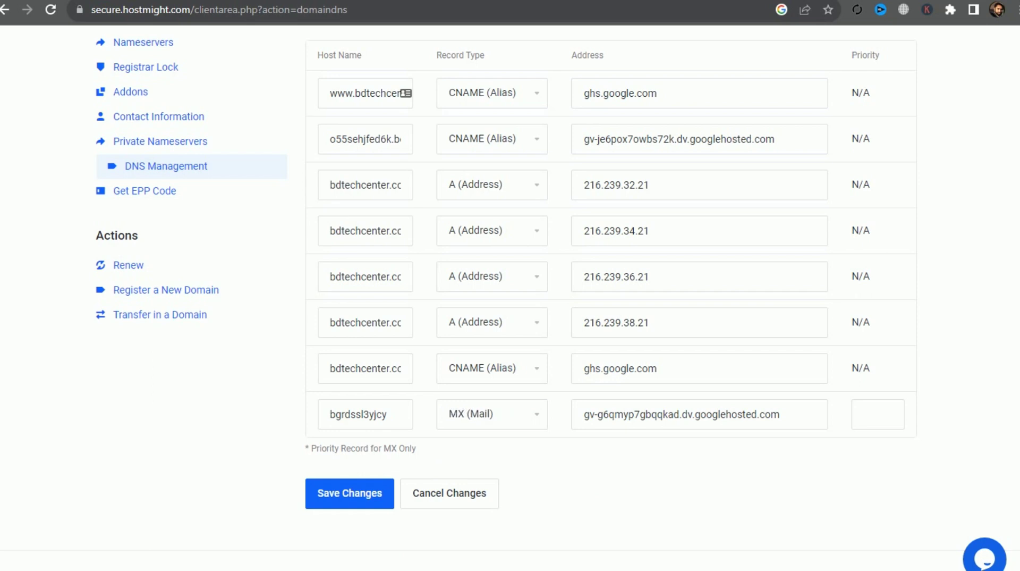
pyautogui.click(517, 419)
pyautogui.click(515, 489)
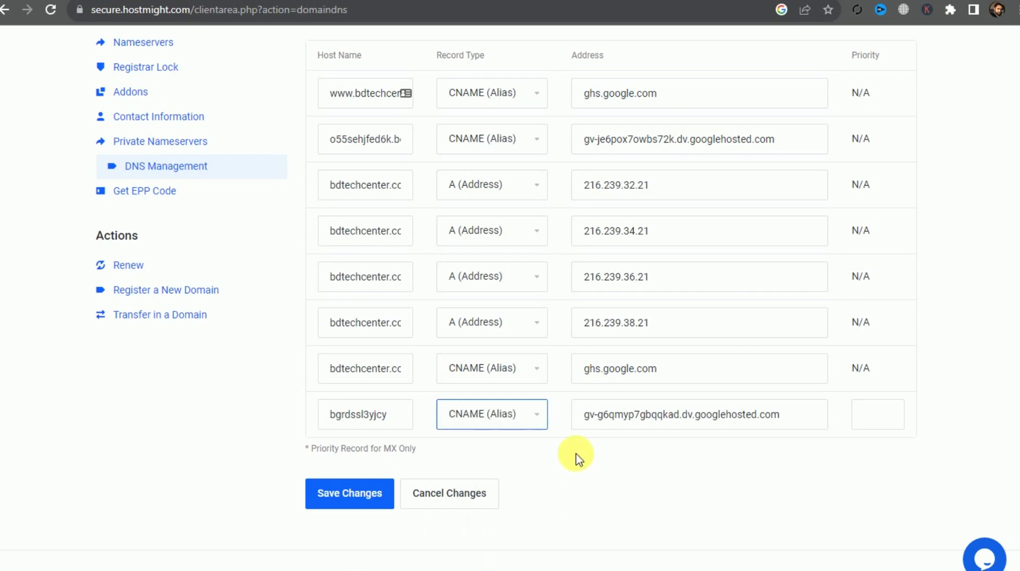
pyautogui.click(360, 496)
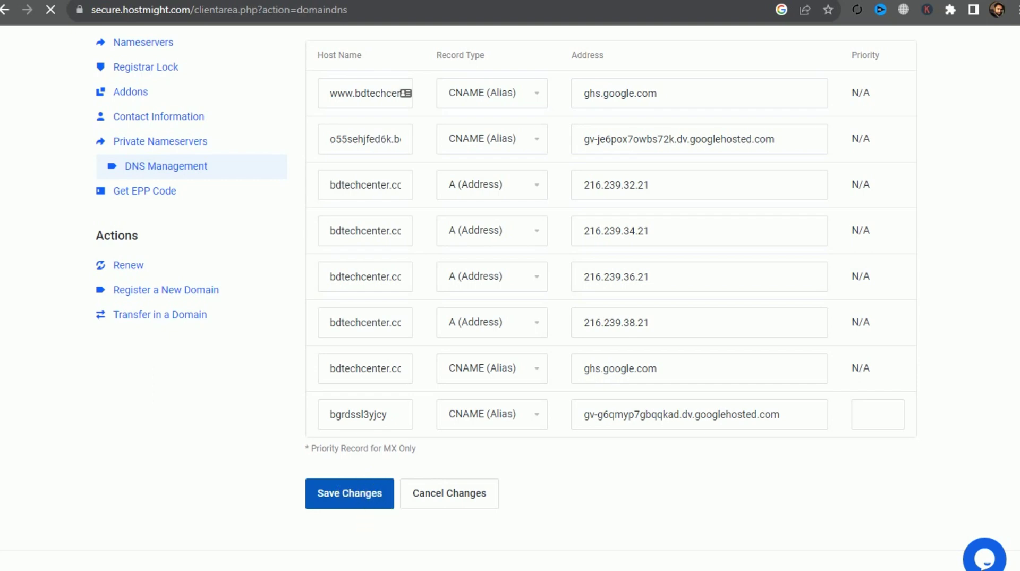
pyautogui.scroll(-6, 505, 421)
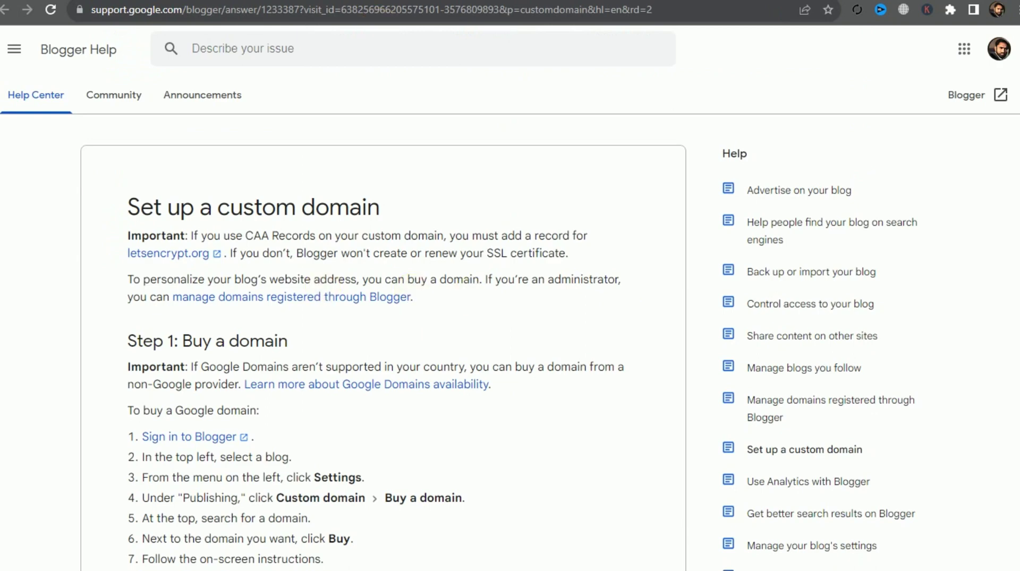
pyautogui.click(229, 1)
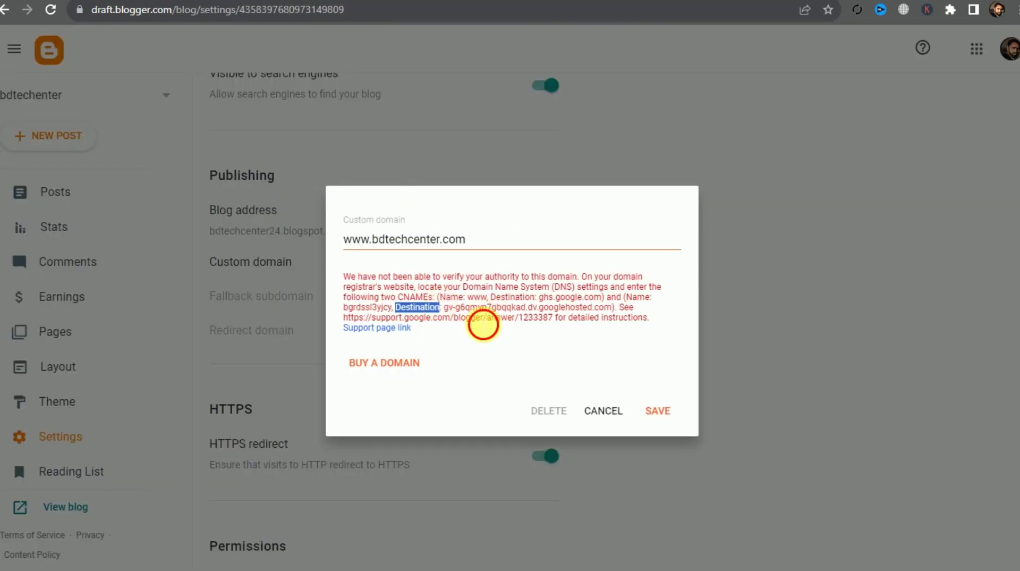
pyautogui.click(485, 326)
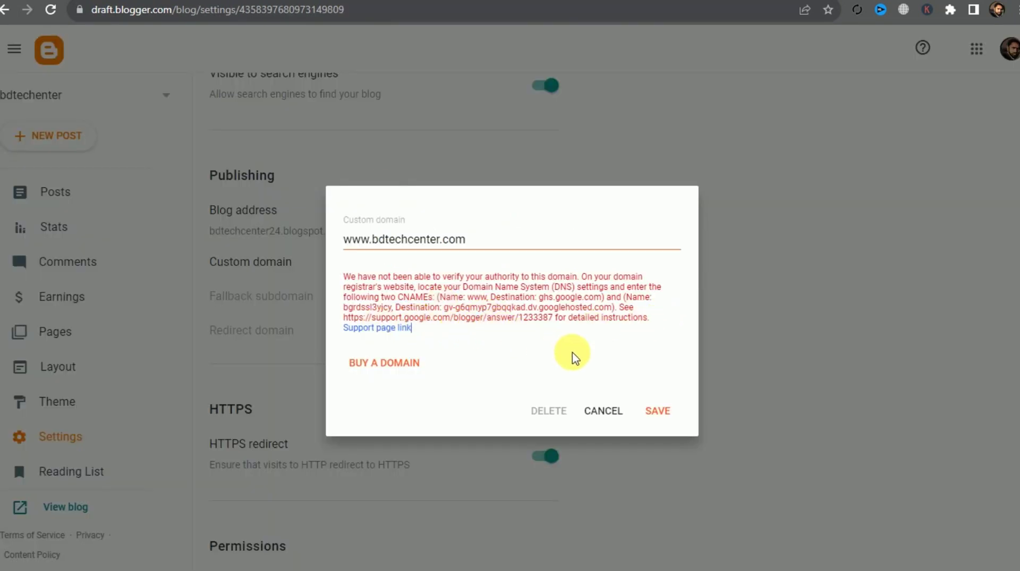
pyautogui.hotkey('ctrl', 'Tab')
pyautogui.hotkey('ctrl', 'Tab')
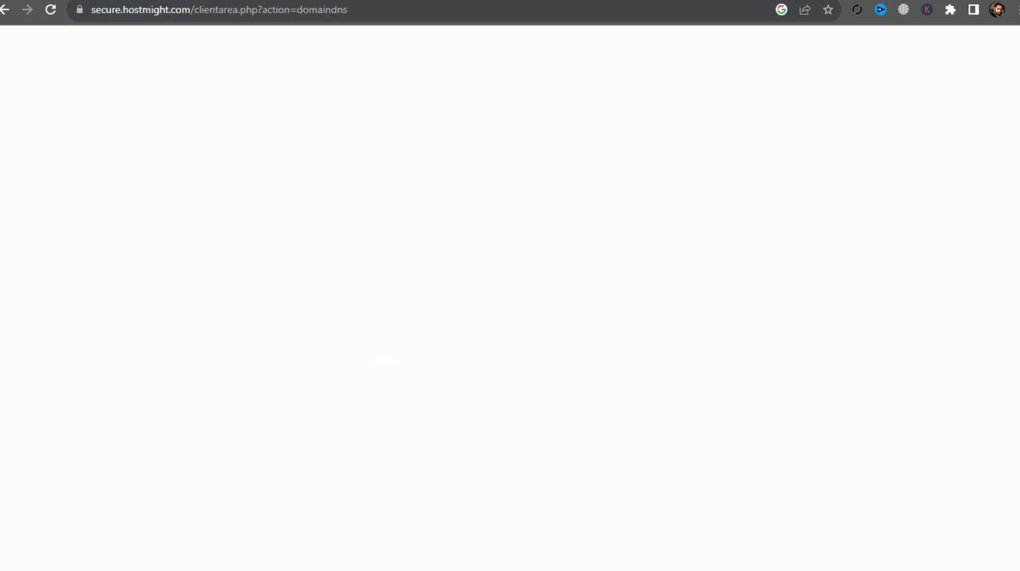
pyautogui.hotkey('ctrl', 'shift', 'Tab')
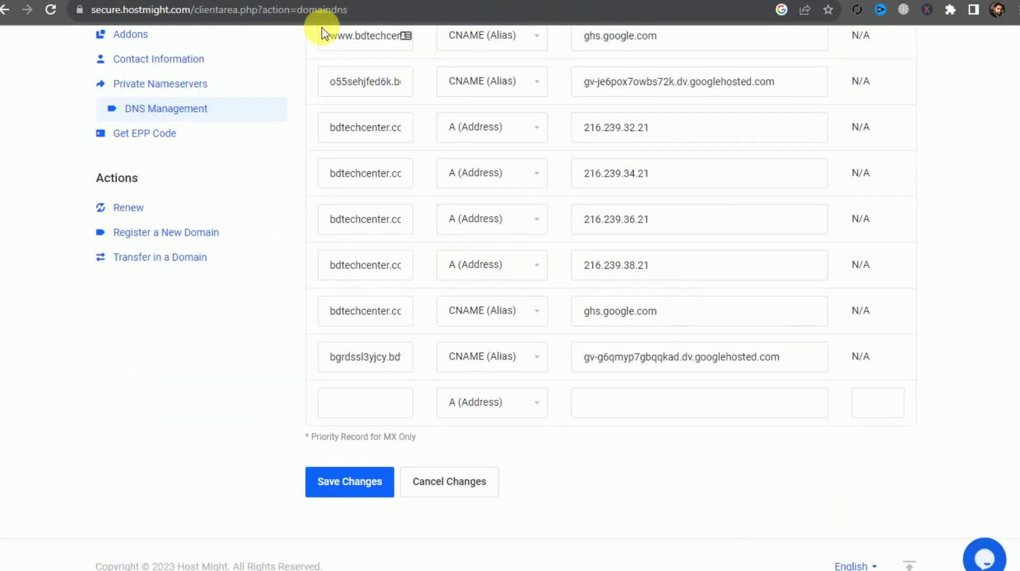
pyautogui.hotkey('ctrl', 'shift', 'Tab')
pyautogui.click(659, 414)
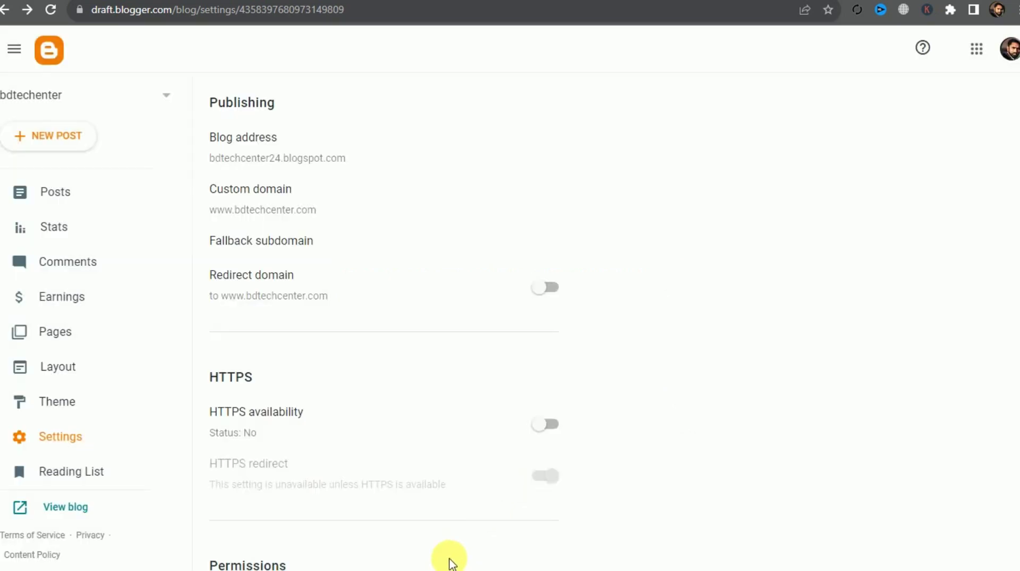
pyautogui.scroll(1, 505, 358)
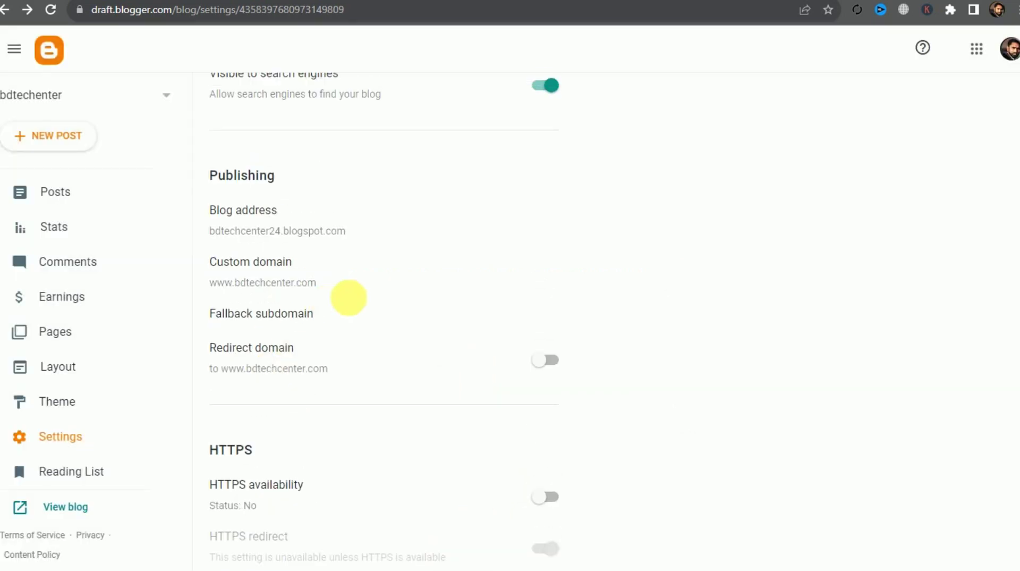
pyautogui.hotkey('ctrl', 'Tab')
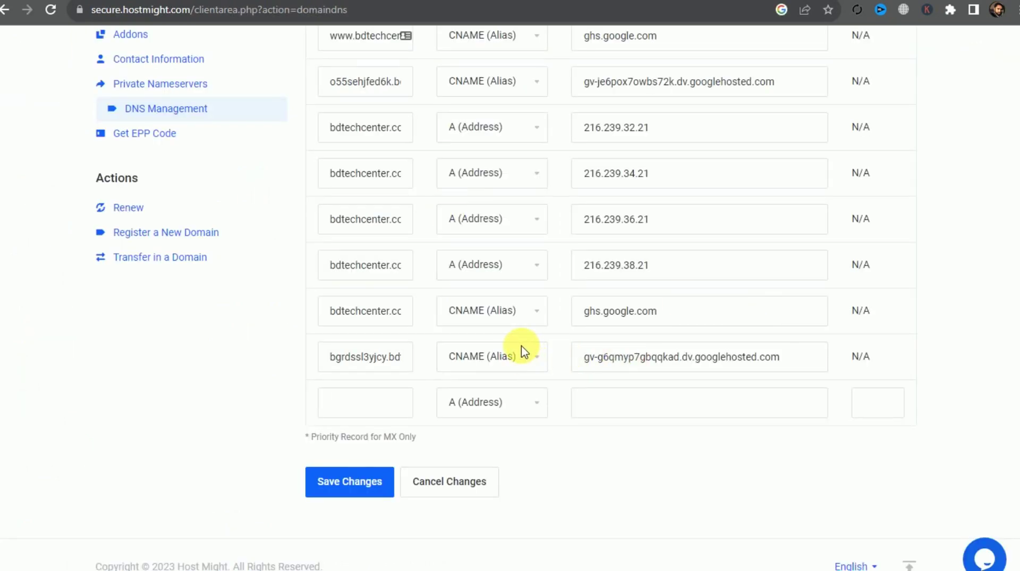
pyautogui.scroll(3, 610, 375)
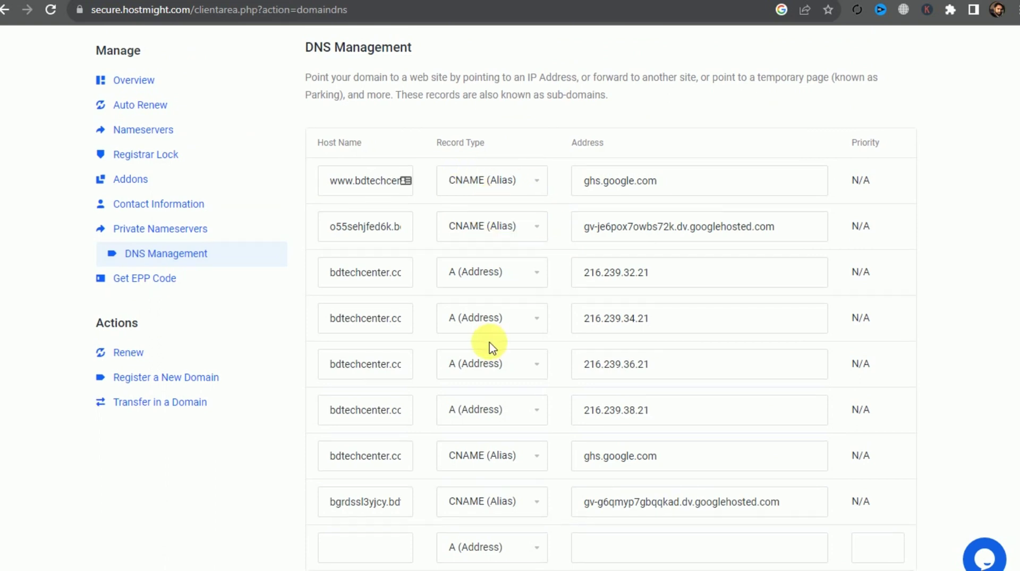
pyautogui.scroll(-1, 490, 346)
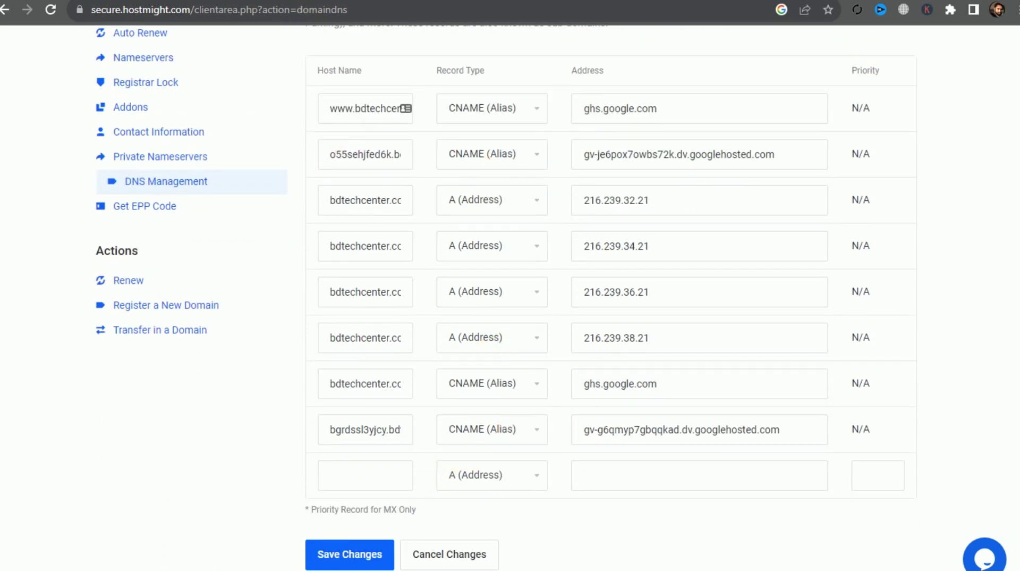
pyautogui.click(287, 3)
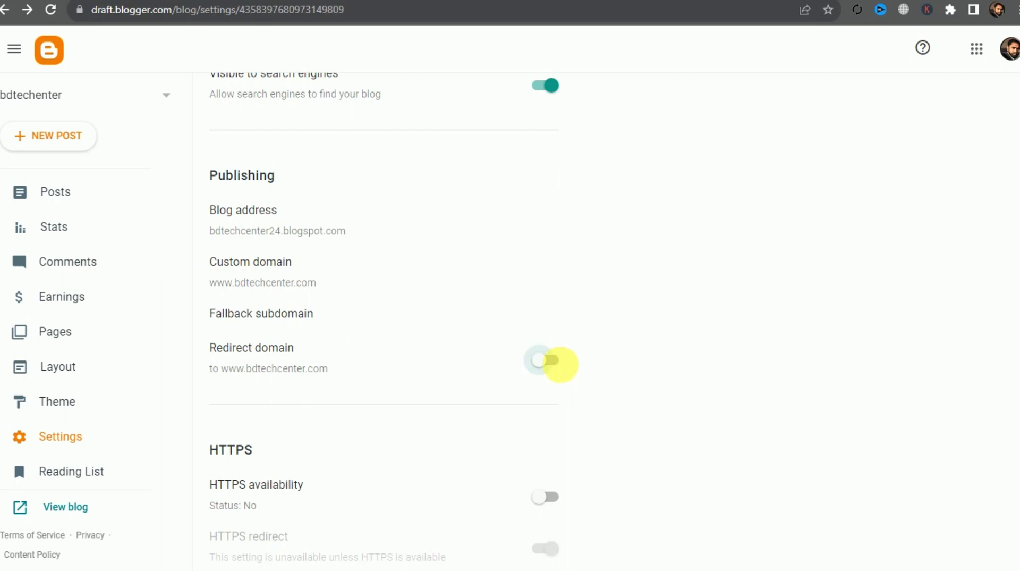
pyautogui.click(547, 361)
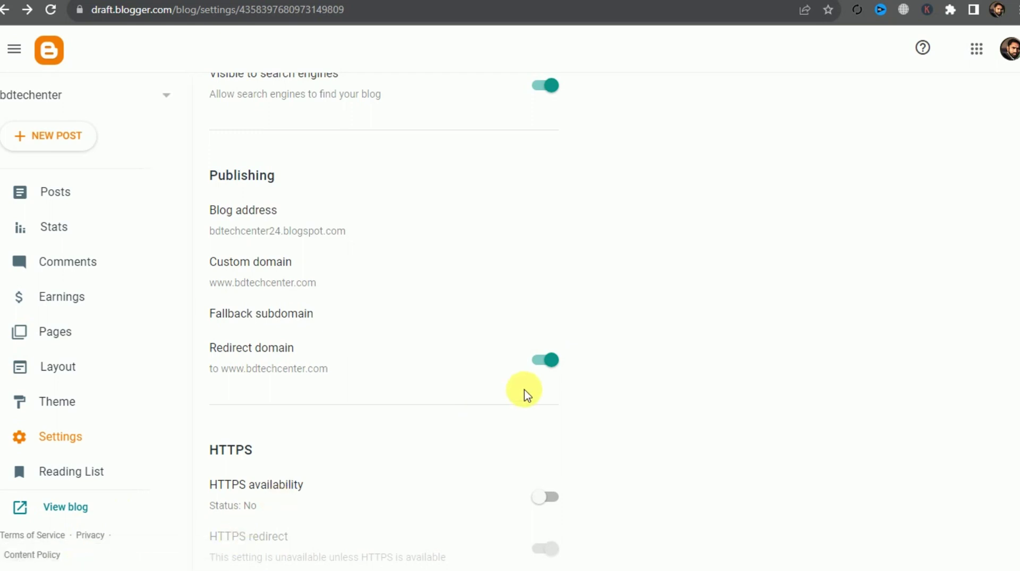
pyautogui.scroll(-2, 557, 348)
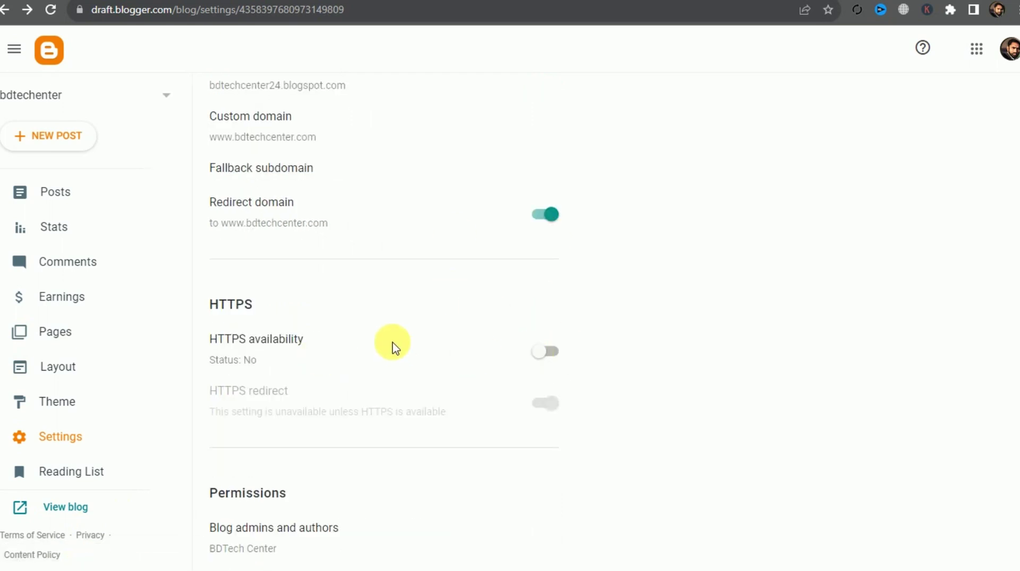
pyautogui.click(561, 352)
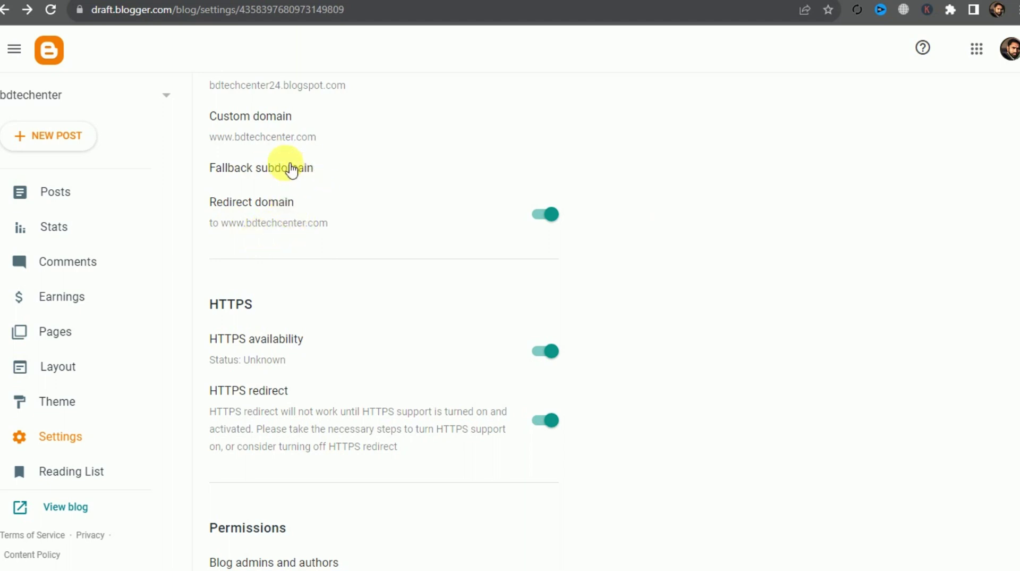
# Step: Review the blog's custom domain dialog without changing it, and the old and new verification CNAME records in HostMight
pyautogui.scroll(2, 314, 157)
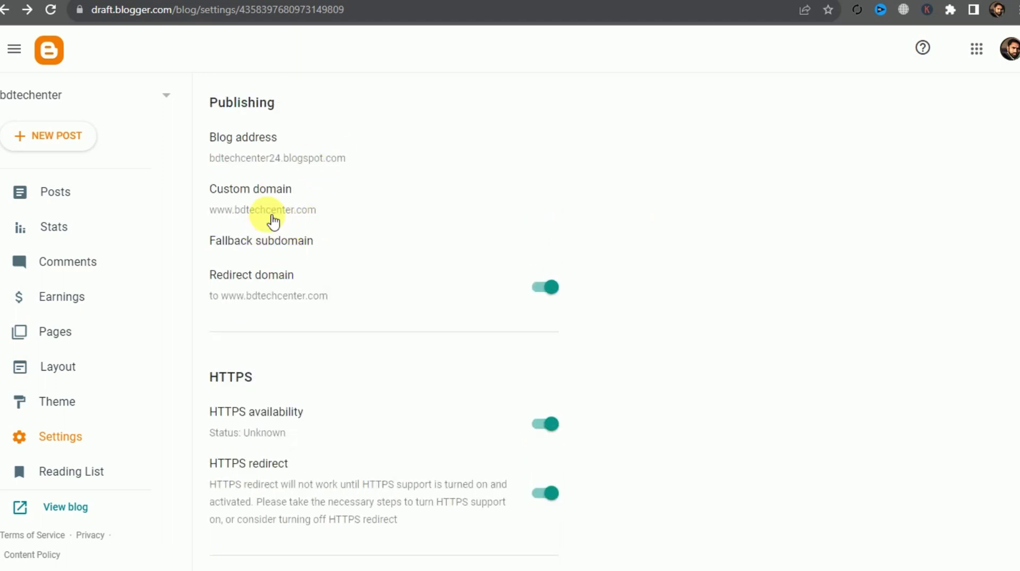
pyautogui.click(269, 190)
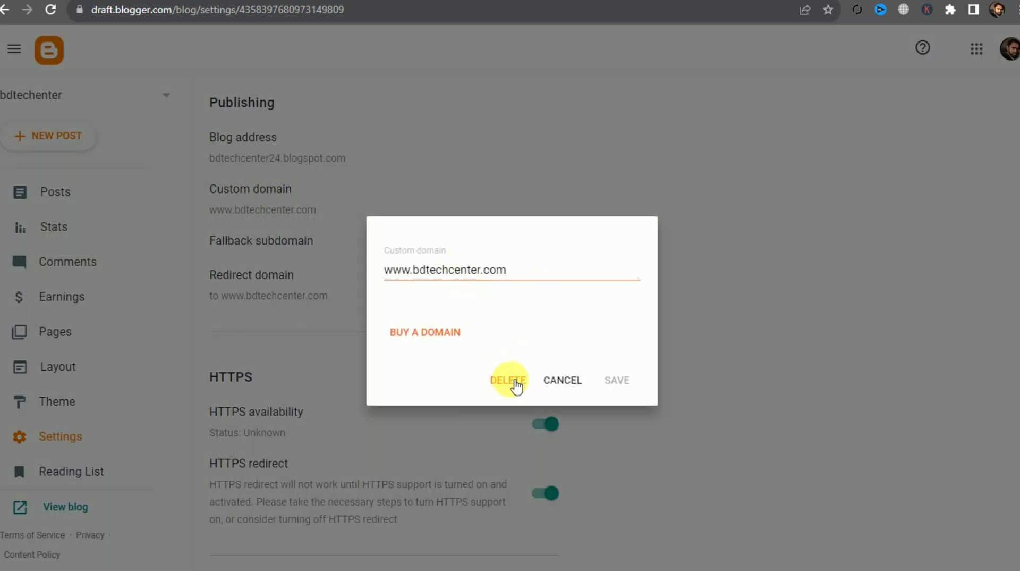
pyautogui.click(553, 382)
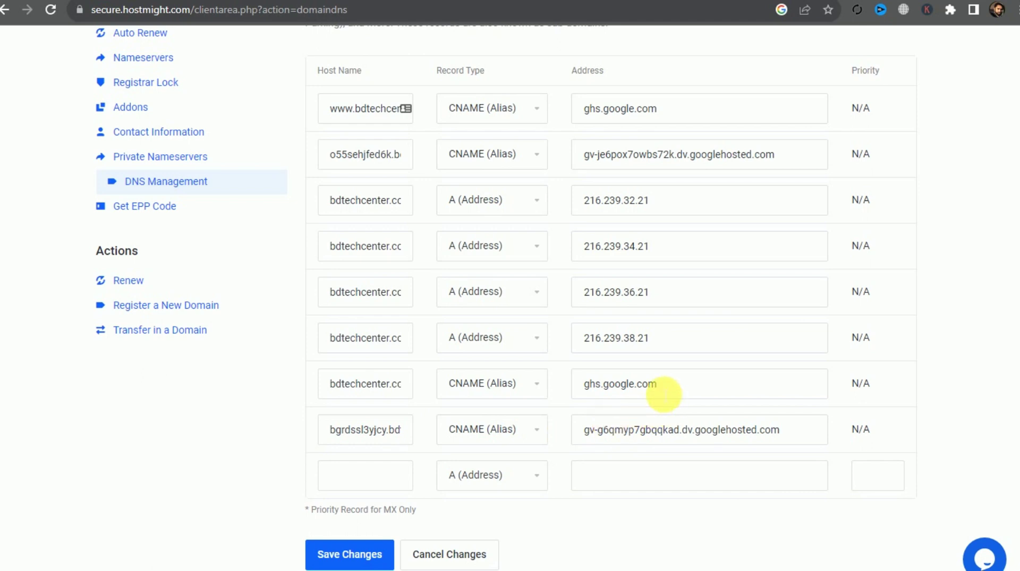
pyautogui.tripleClick(790, 159)
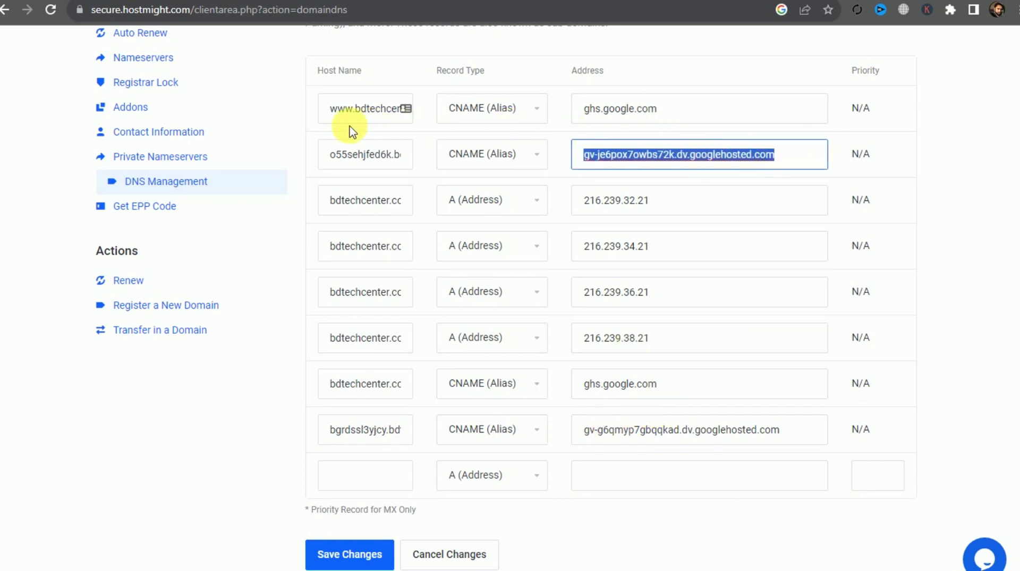
pyautogui.click(304, 141)
pyautogui.scroll(-2, 548, 332)
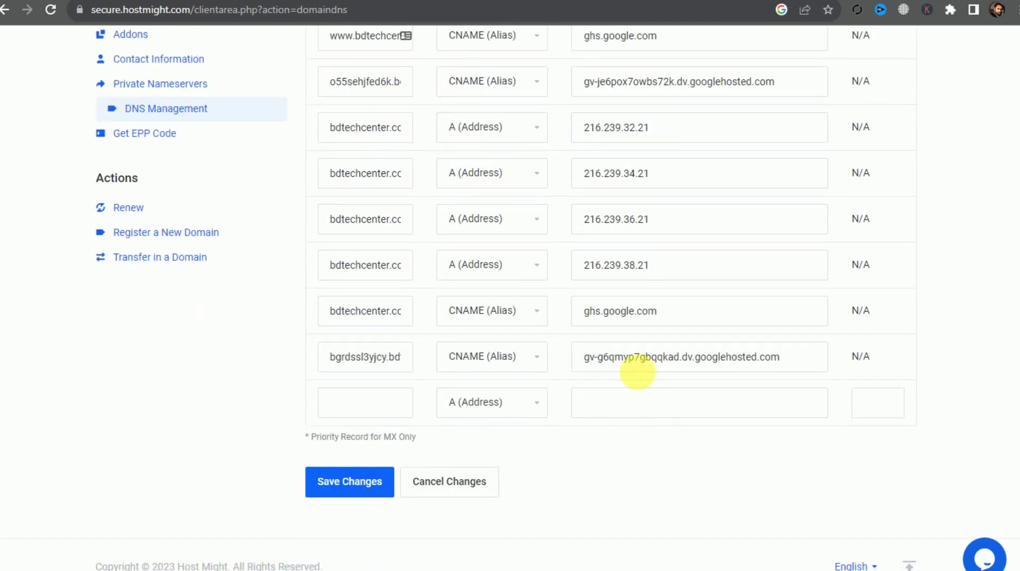
pyautogui.tripleClick(780, 359)
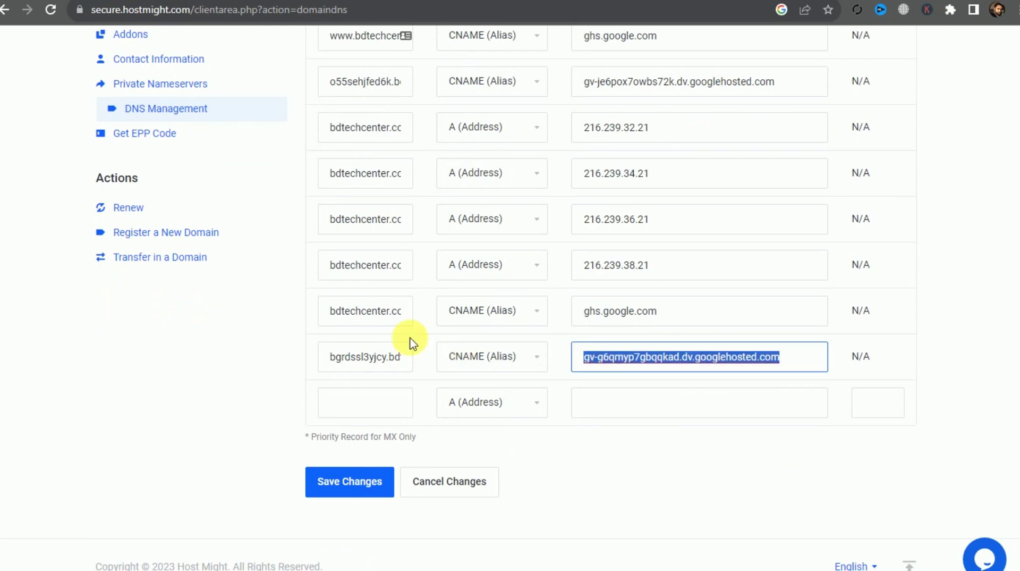
pyautogui.click(289, 388)
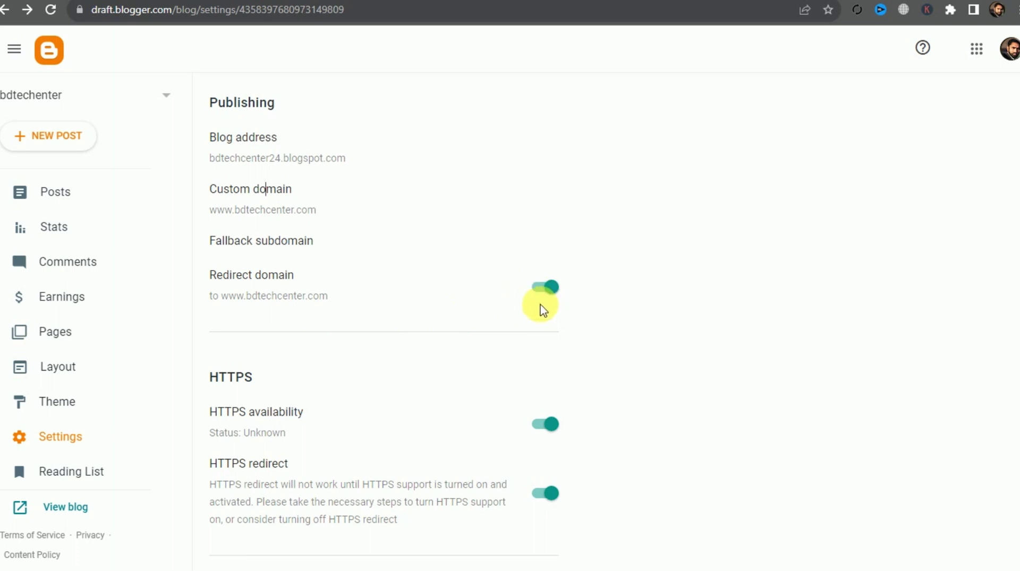
# Step: Switch HTTPS availability off and on again in Blogger's settings, checking its status
pyautogui.scroll(-3, 497, 332)
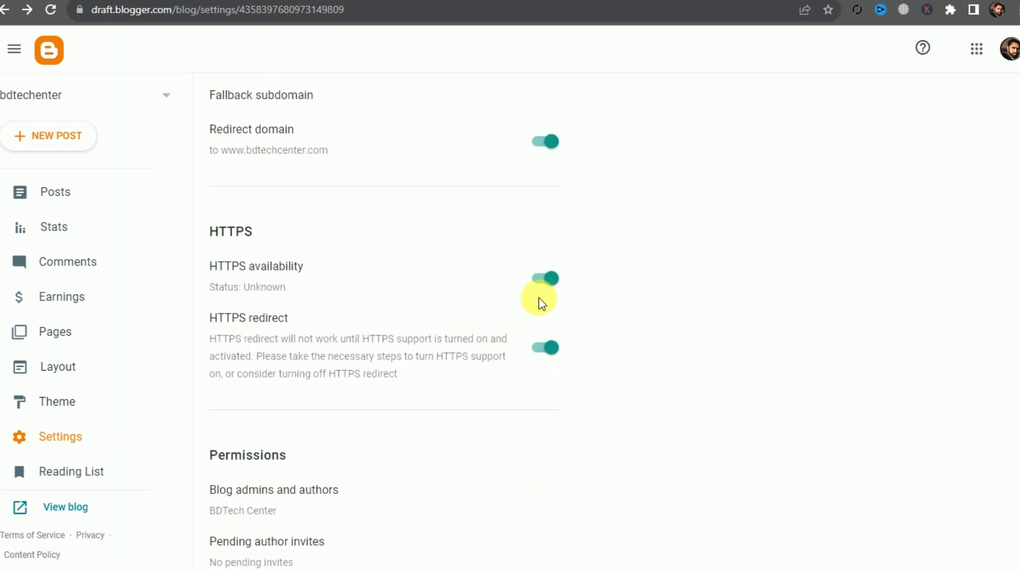
pyautogui.moveTo(260, 289); pyautogui.dragTo(293, 292)
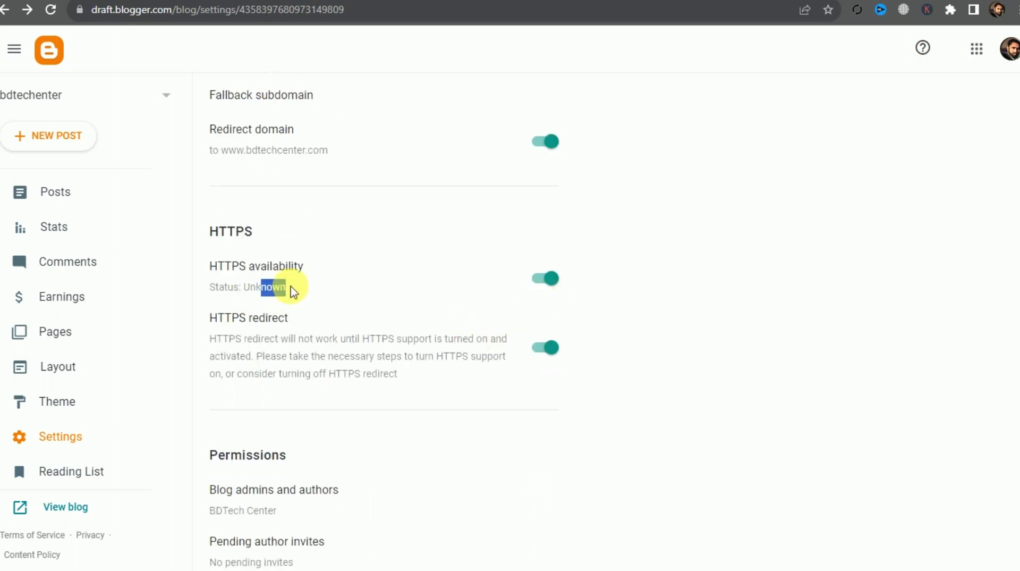
pyautogui.click(541, 296)
pyautogui.click(550, 289)
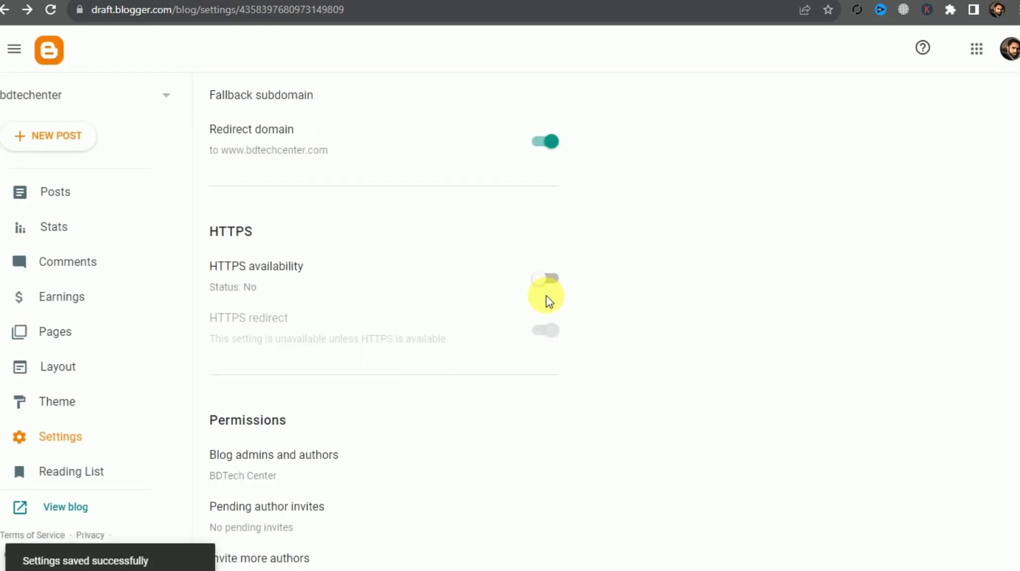
pyautogui.click(556, 286)
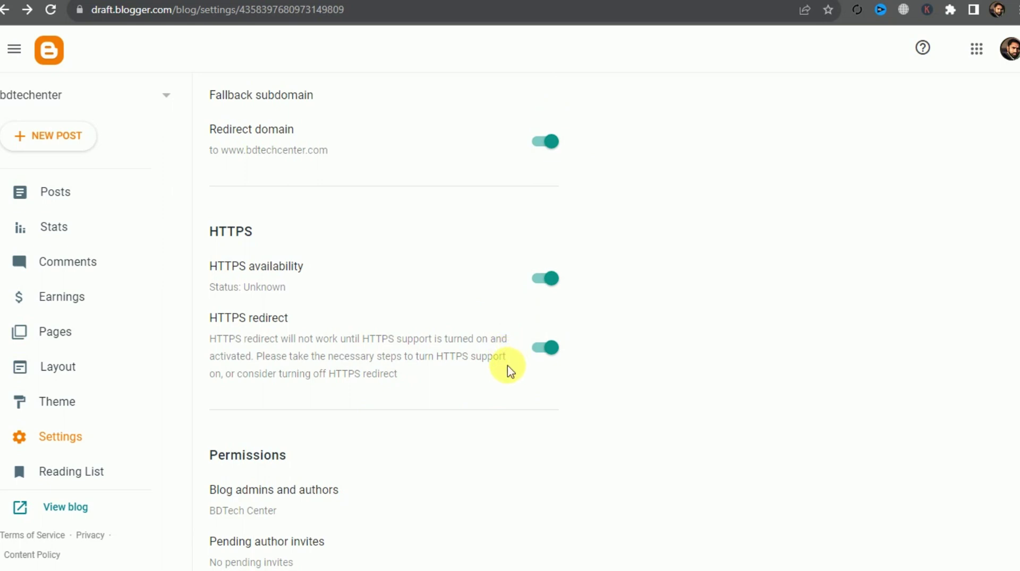
pyautogui.scroll(-3, 510, 371)
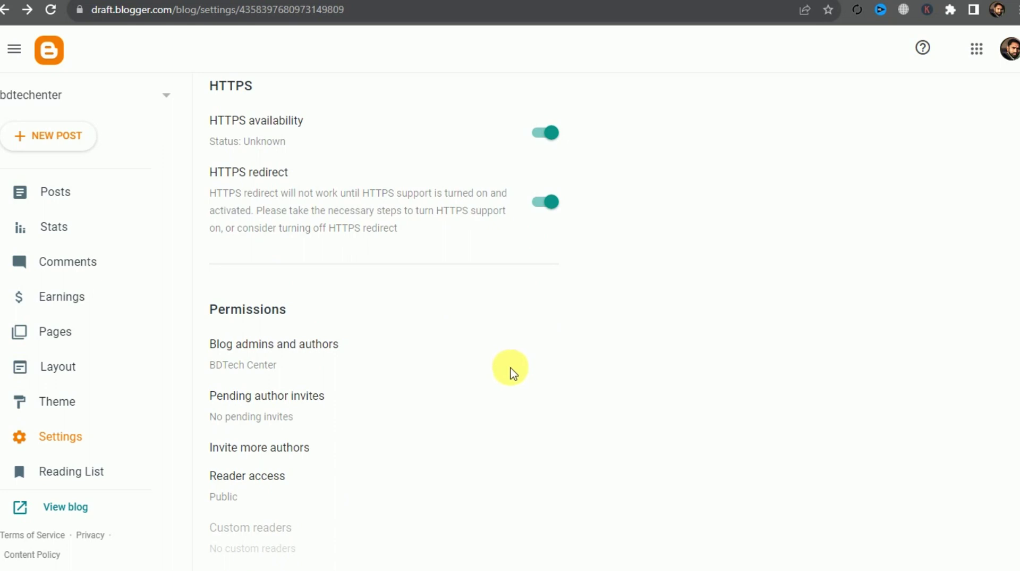
pyautogui.scroll(3, 512, 372)
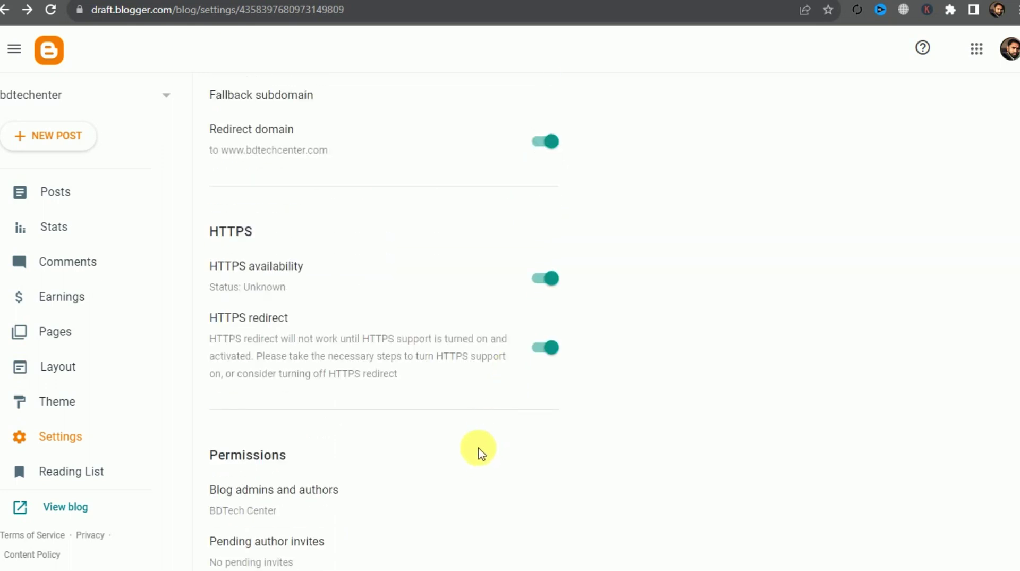